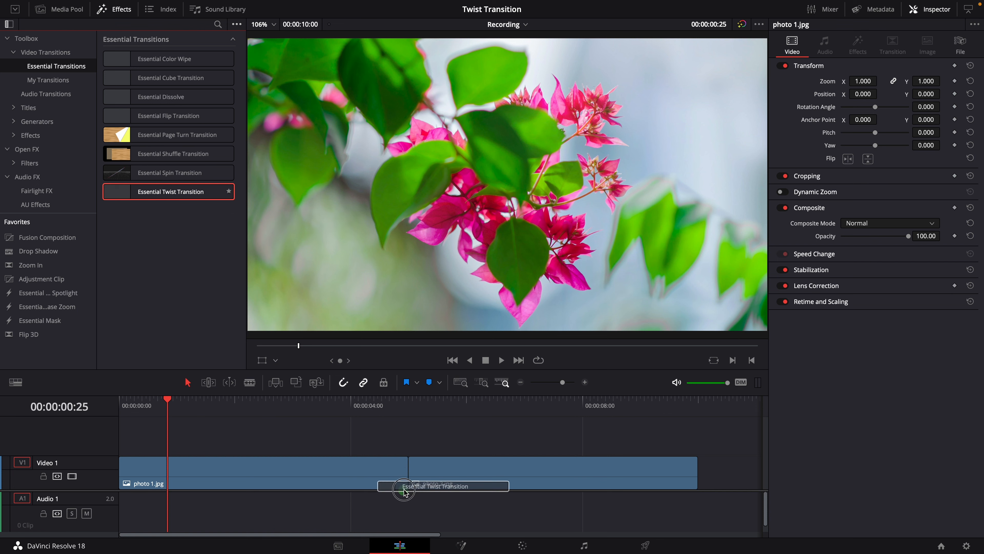
Step: Play back the Essential Twist Transition at the cut between photo 1.jpg and photo 2.jpg
left_click(371, 407)
key("space")
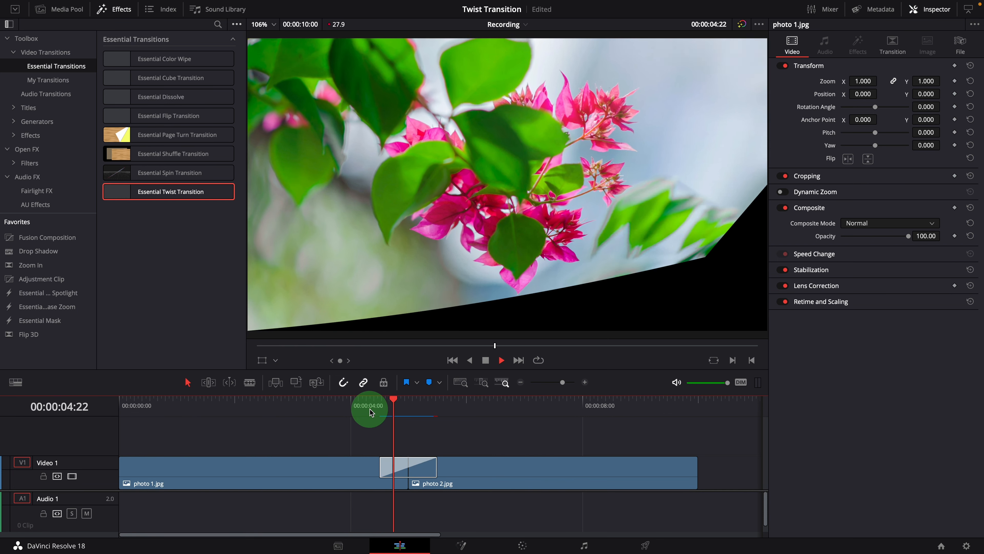
key("space")
Step: Enable Invert Twist on the Essential Twist Transition and play back the cut
left_click(425, 465)
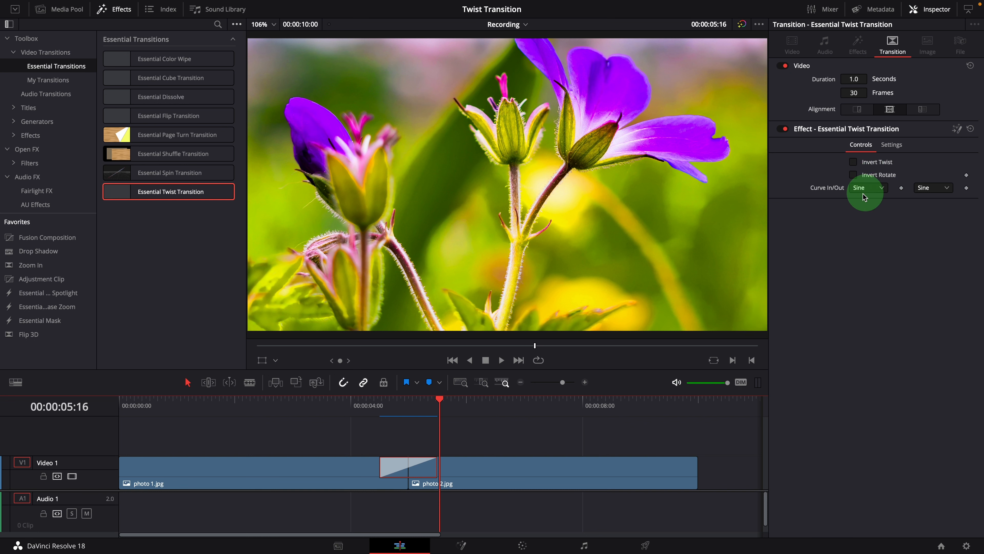
left_click(853, 162)
left_click(375, 409)
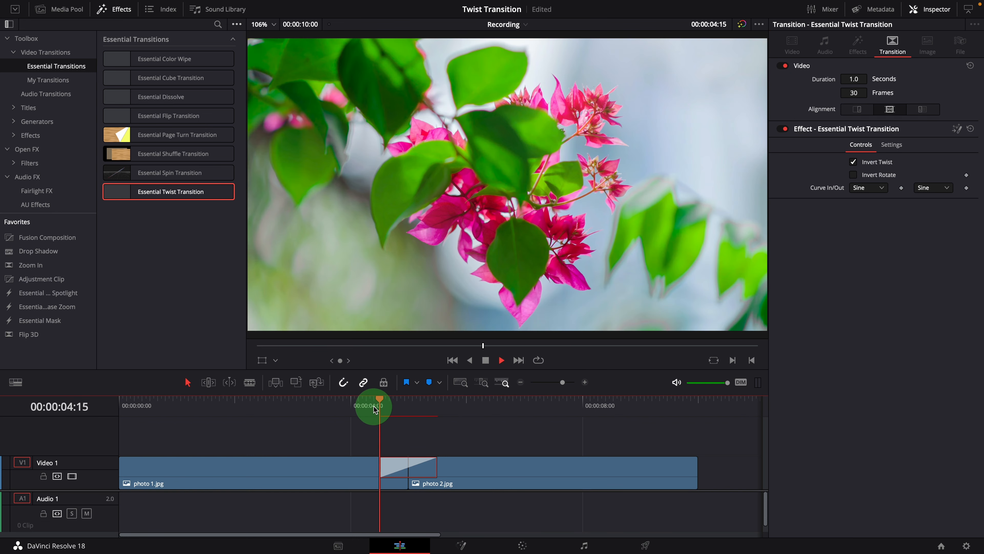
key("space")
key("space")
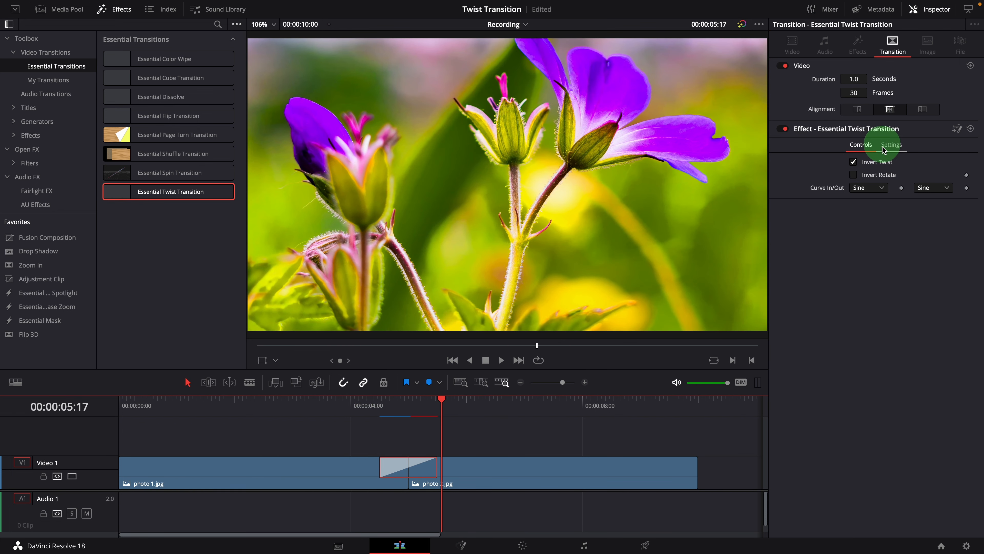
Step: Enable Invert Rotate on the Essential Twist Transition and play it back
left_click(854, 175)
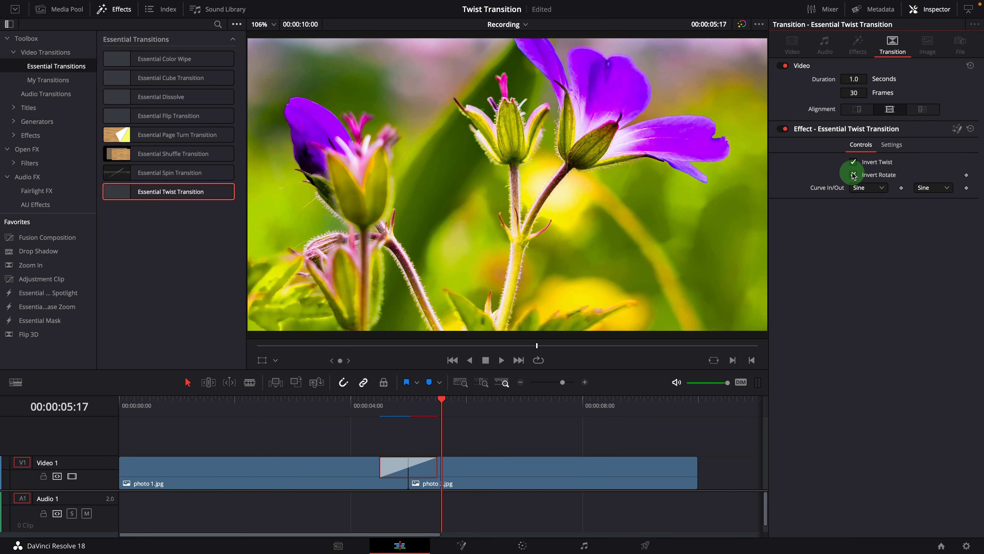
left_click(382, 401)
key("space")
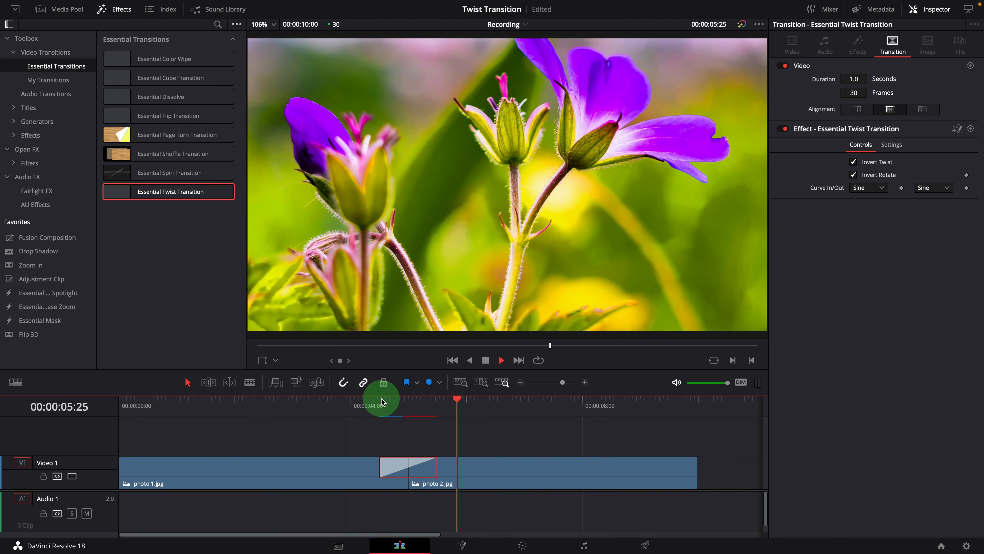
left_click(385, 398)
key("space")
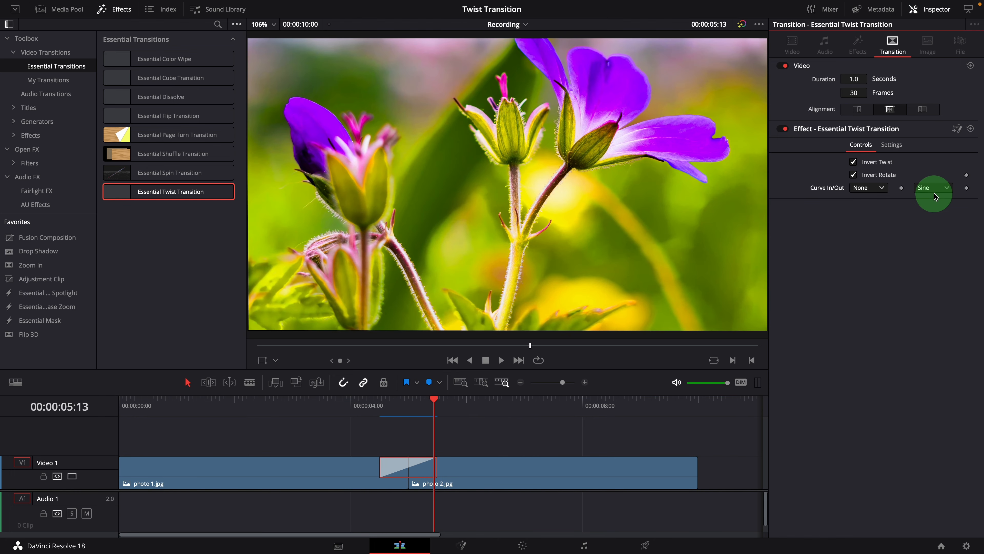
Step: Set the twist transition's outgoing curve to Bounce and preview the motion
left_click(933, 187)
left_click(927, 307)
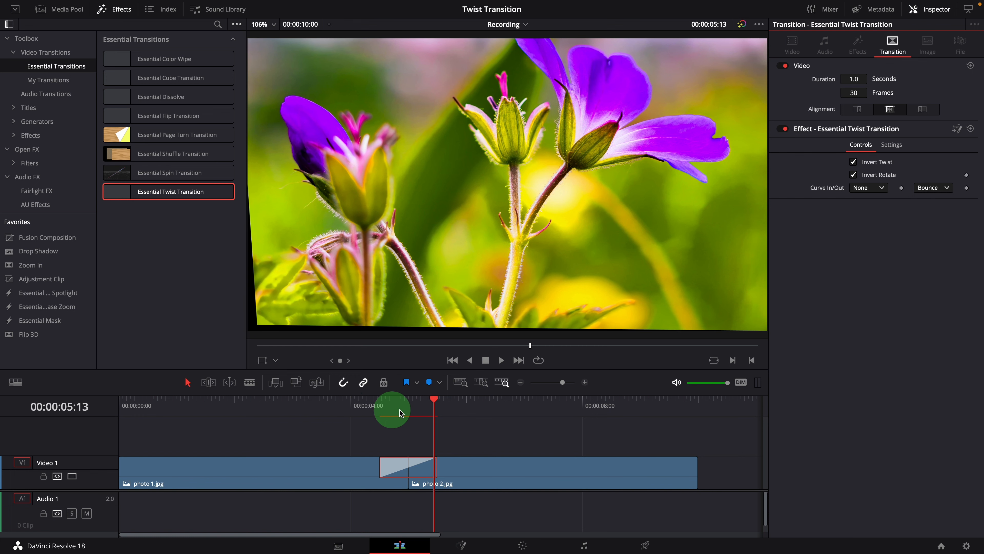
left_click(371, 402)
key("space")
key("space")
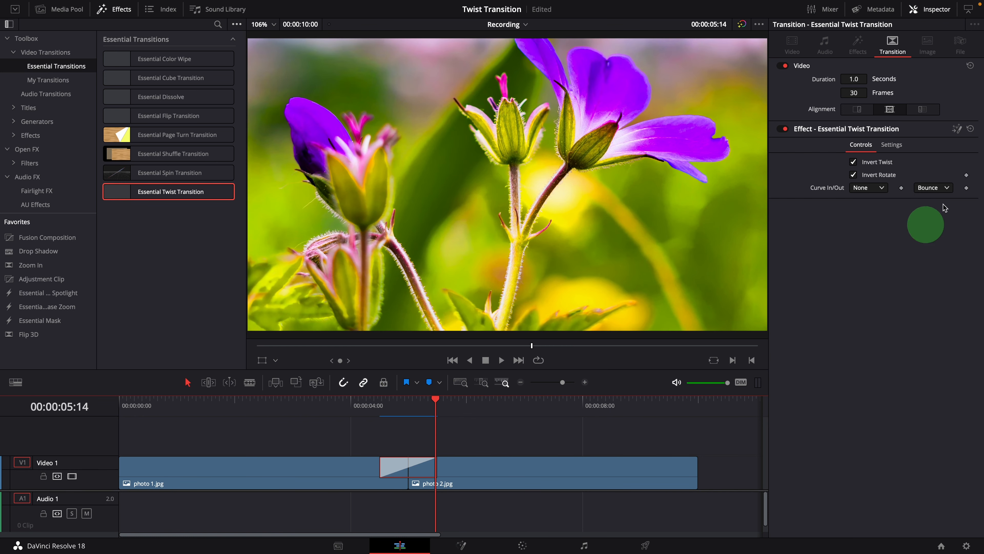
Step: Set the twist transition's outgoing curve to Back and preview the motion
left_click(934, 188)
left_click(924, 291)
left_click(373, 402)
key("space")
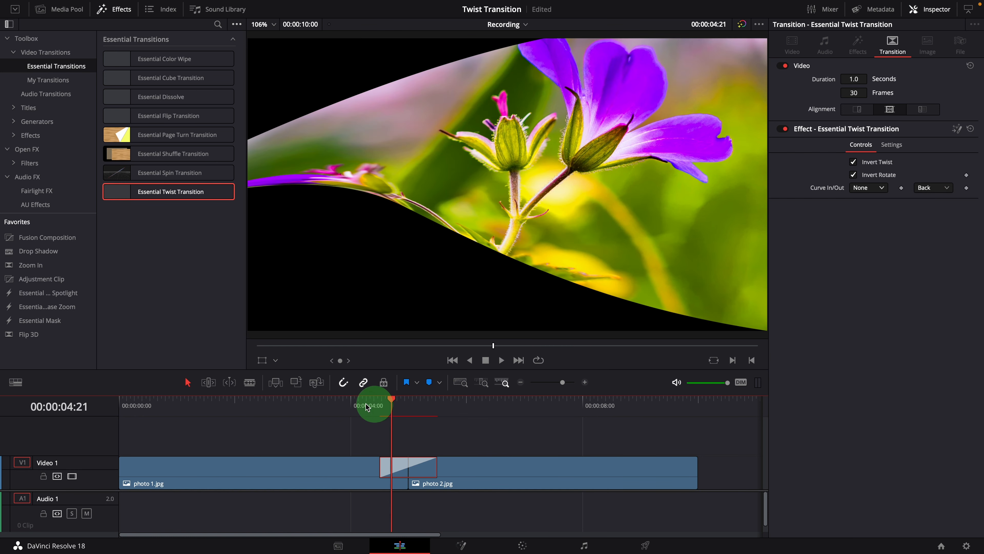
left_click(370, 404)
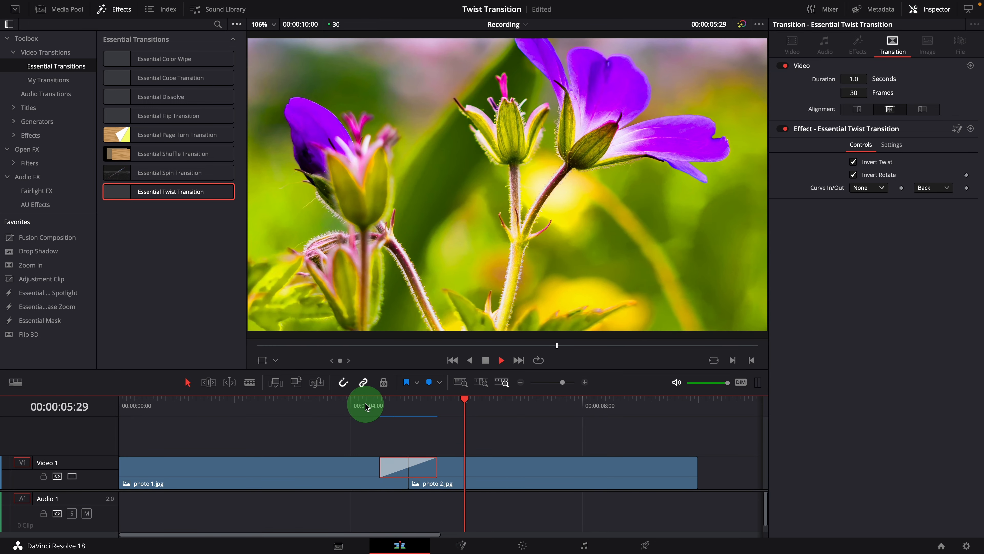
key("space")
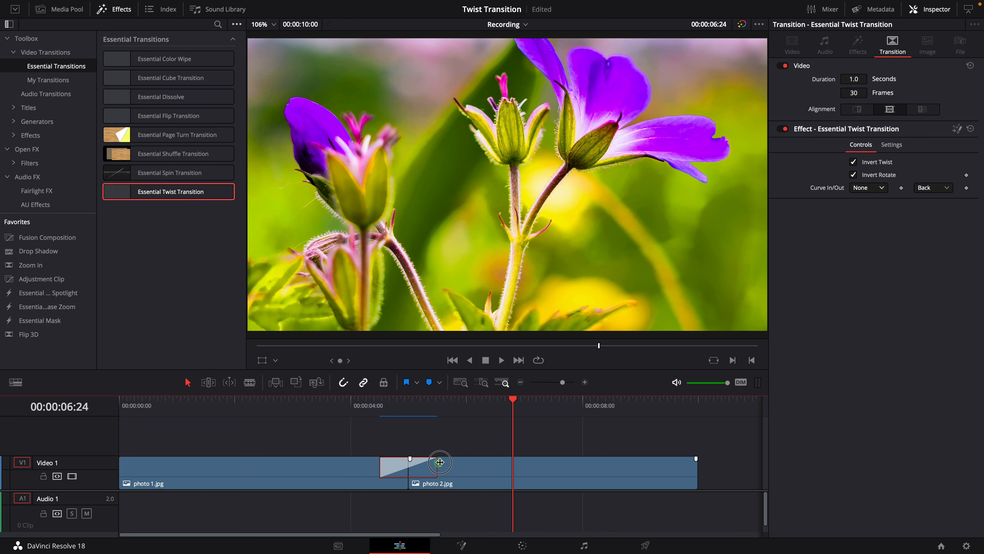
Step: Lengthen the twist transition on the timeline to 70 frames and play it back
left_click_drag(440, 462, 478, 461)
left_click(324, 406)
key("space")
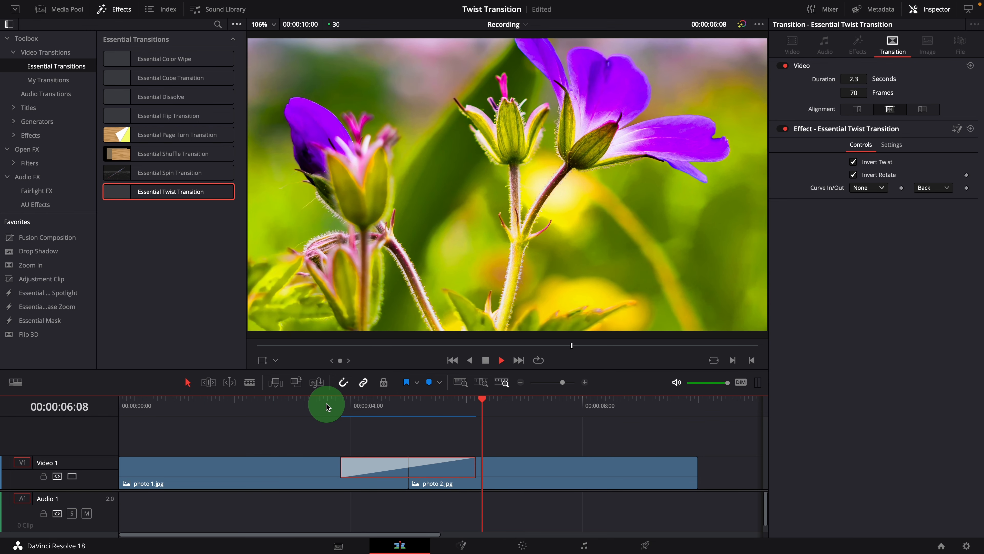
key("space")
Step: Shorten the twist transition on the timeline to 18 frames and play it back
left_click_drag(473, 470, 427, 464)
left_click(366, 409)
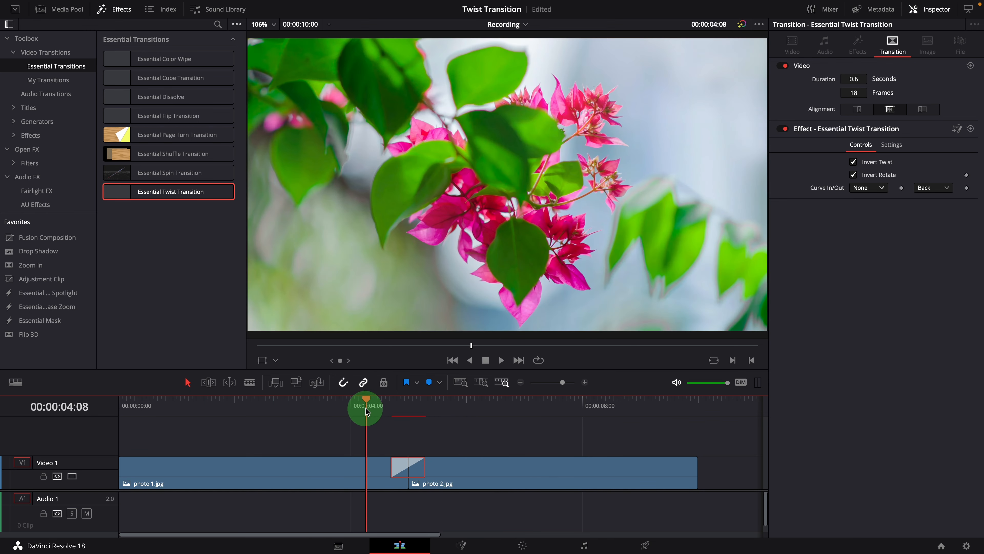
left_click(359, 409)
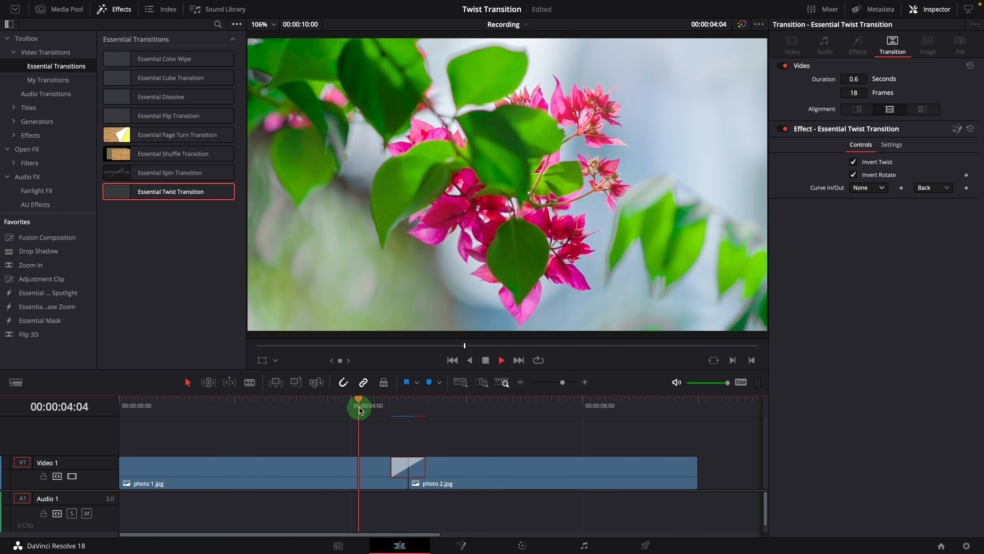
key("space")
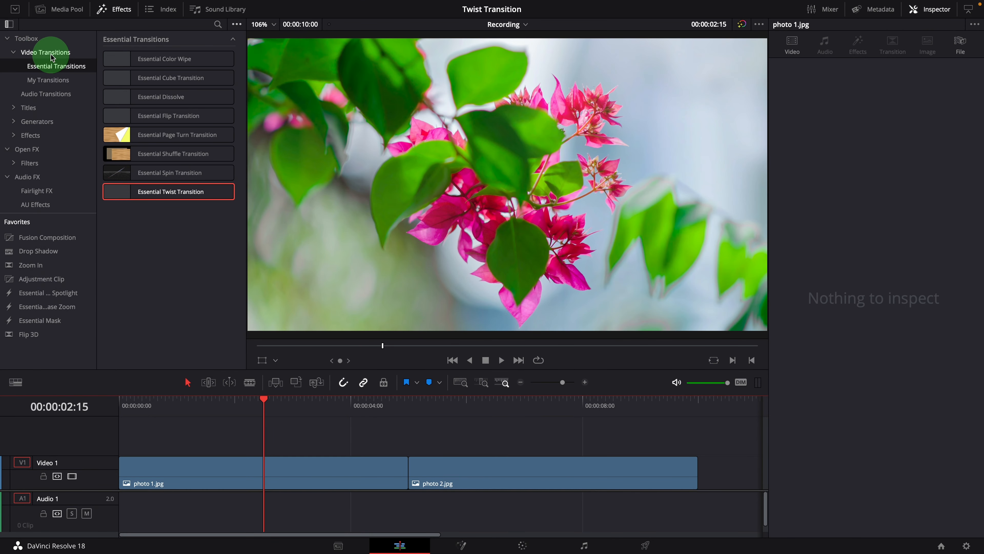
Step: Add the Fusion Cross Dissolve transition to the cut between photo 1.jpg and photo 2.jpg and play it back
left_click(45, 52)
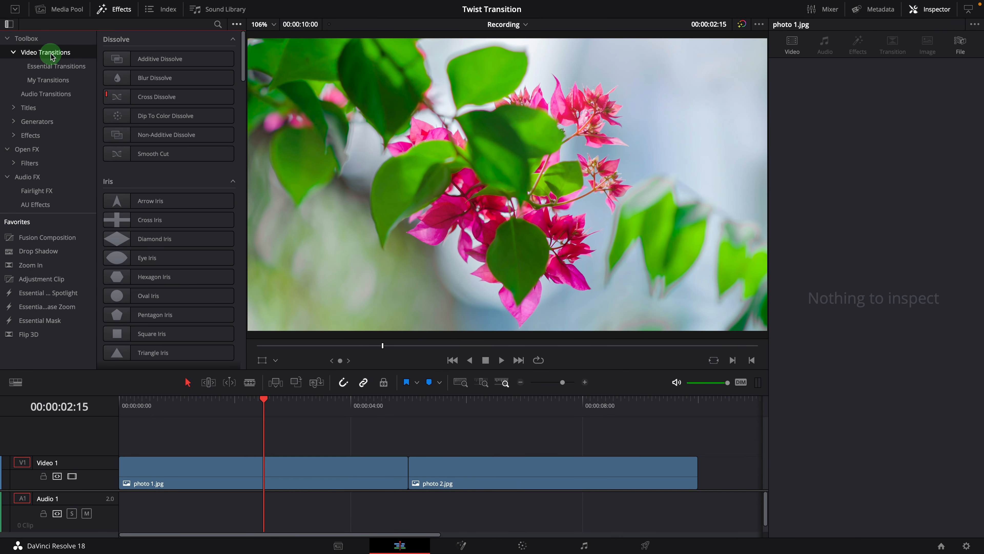
scroll(211, 242, "down", 15)
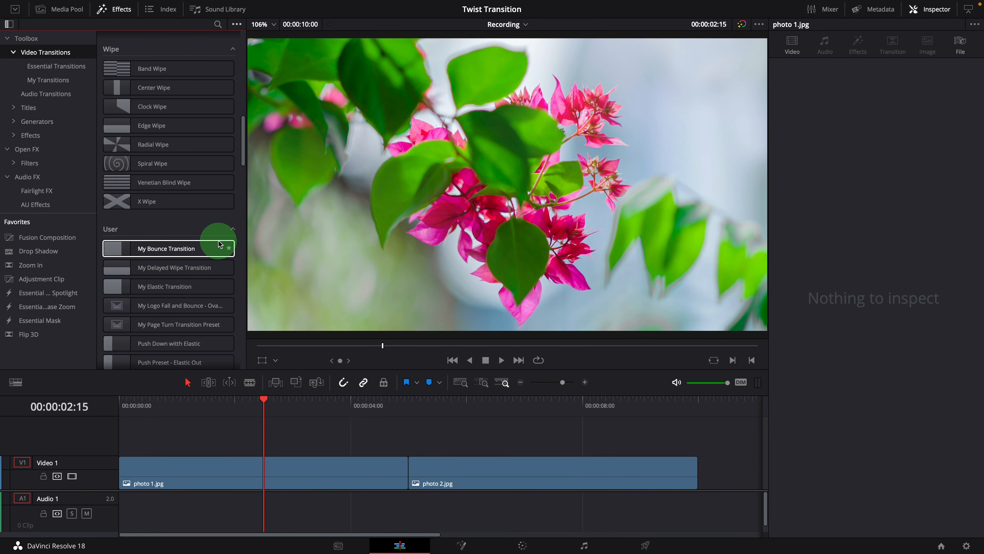
scroll(215, 238, "down", 8)
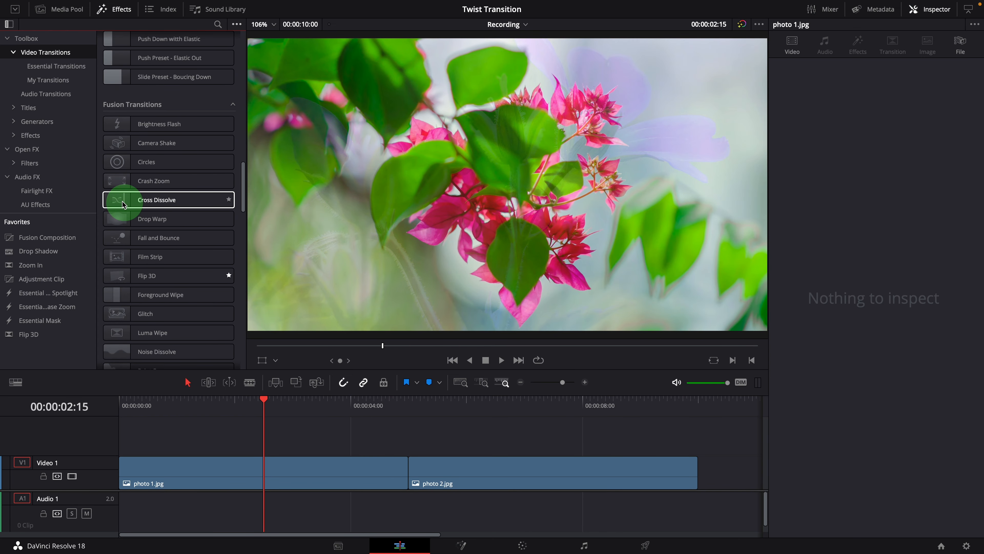
left_click_drag(123, 205, 417, 472)
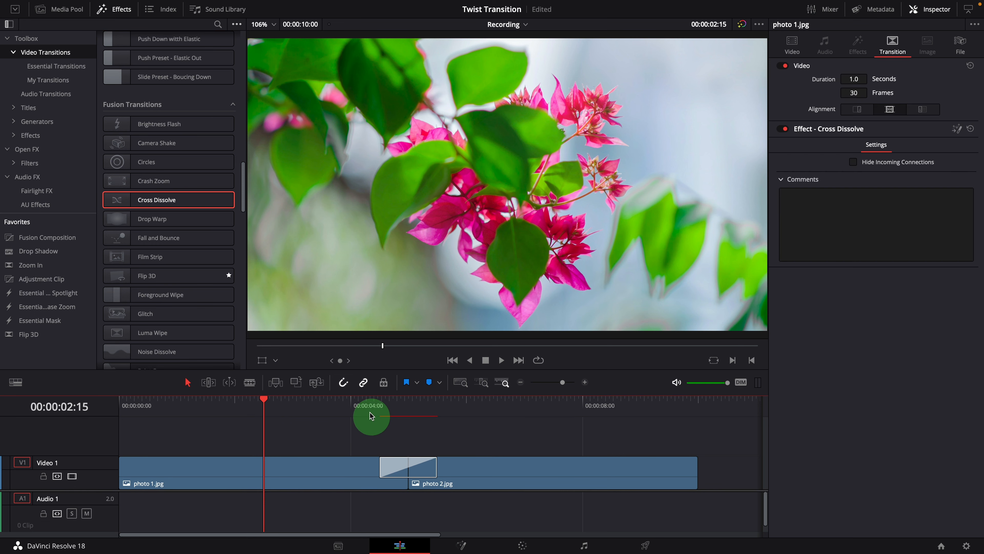
key("space")
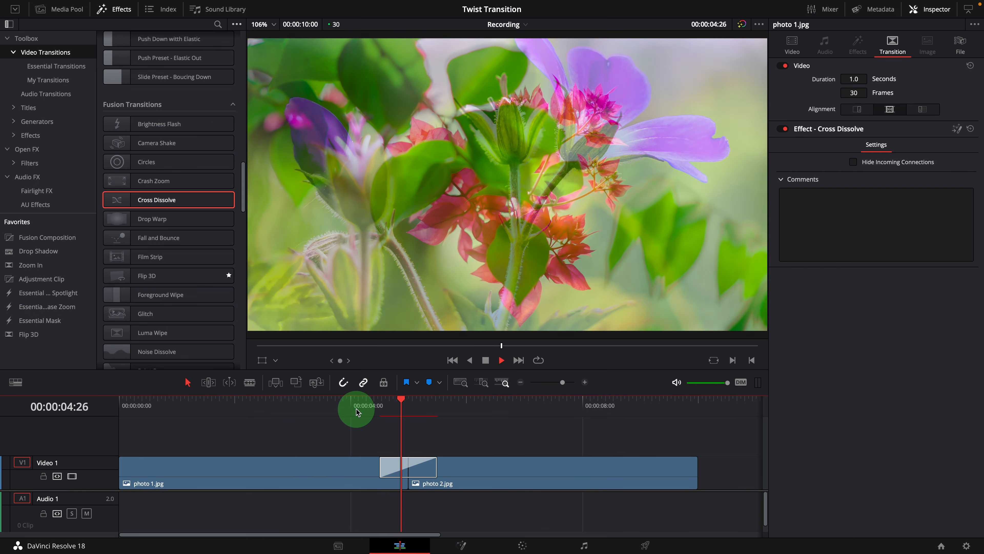
key("space")
Step: Open the Cross Dissolve transition in the Fusion page and view the MediaIn1 and MediaIn2 nodes in the viewer
left_click(432, 482)
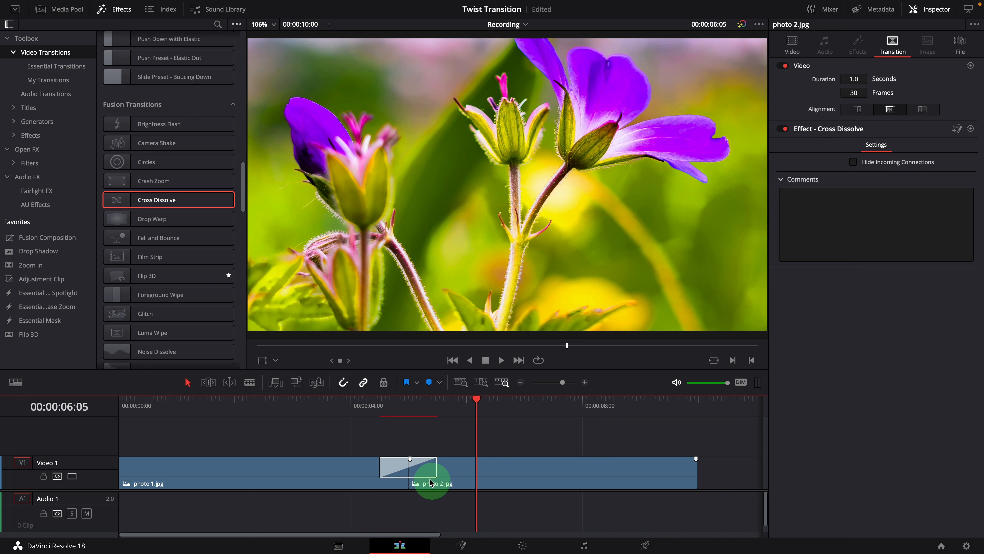
right_click(429, 472)
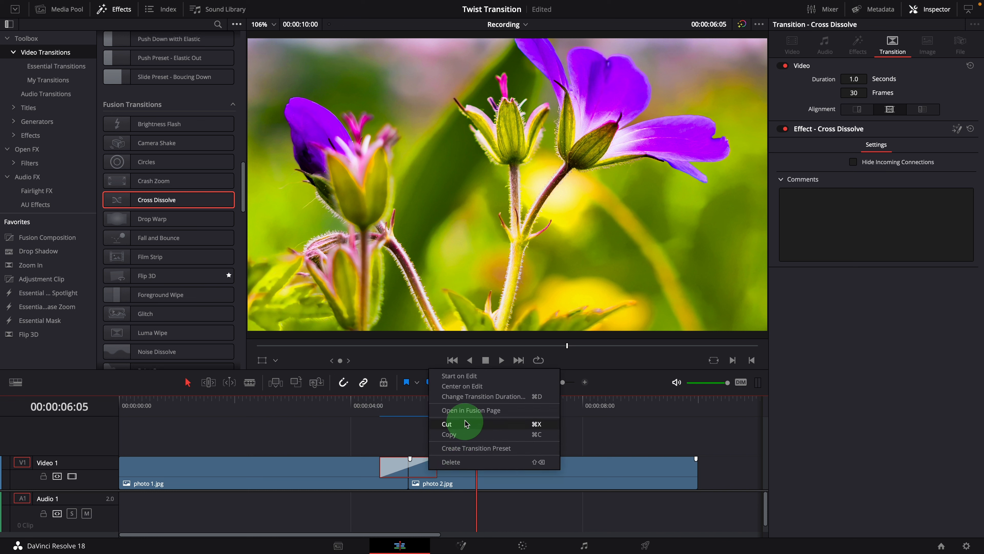
left_click(468, 411)
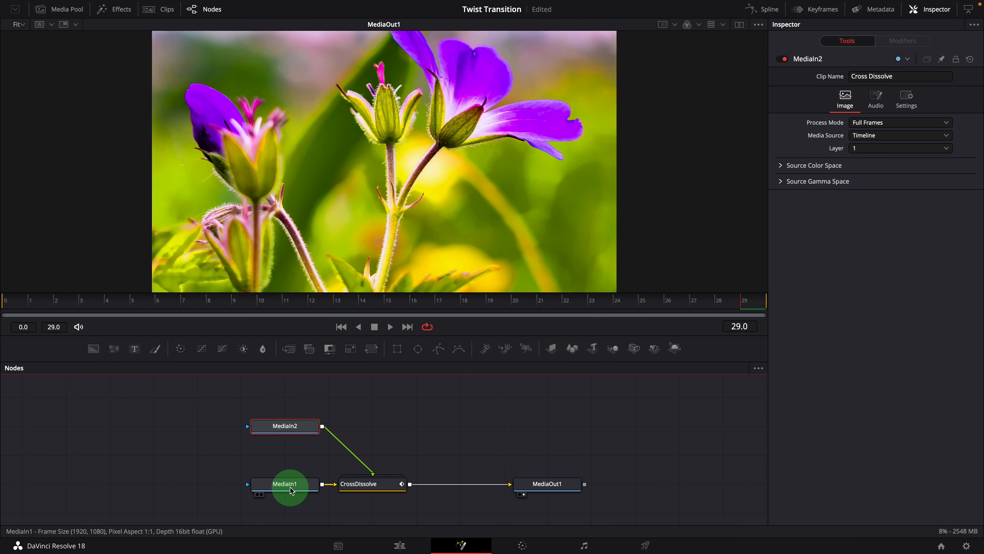
left_click_drag(291, 490, 409, 244)
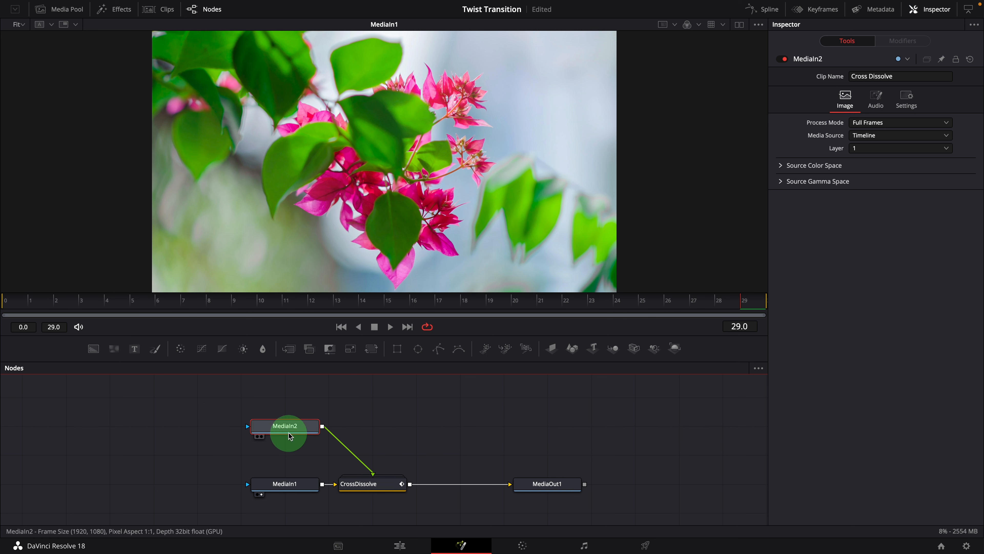
left_click_drag(290, 432, 404, 246)
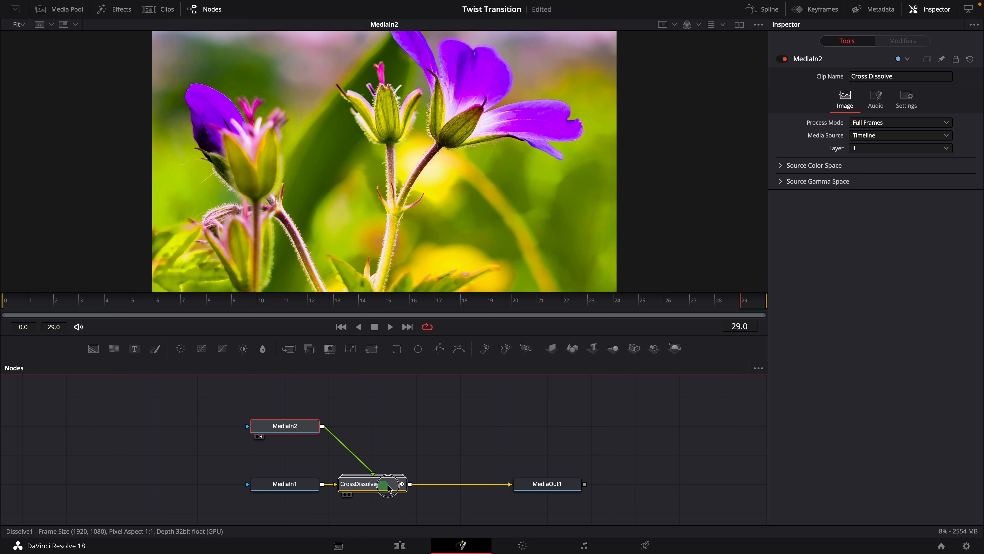
Step: Delete the CrossDissolve node and disconnect MediaIn1 from MediaOut1
left_click_drag(388, 487, 410, 486)
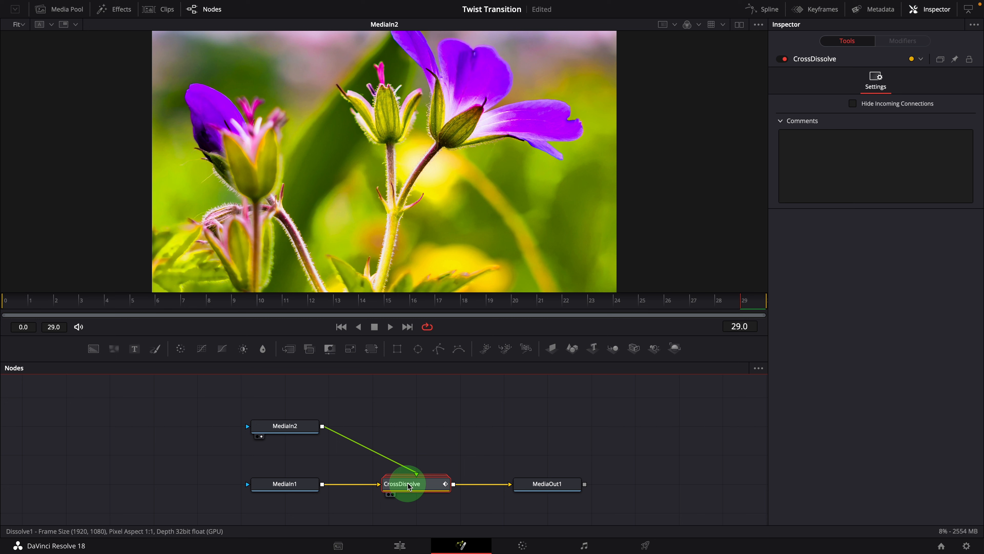
right_click(409, 486)
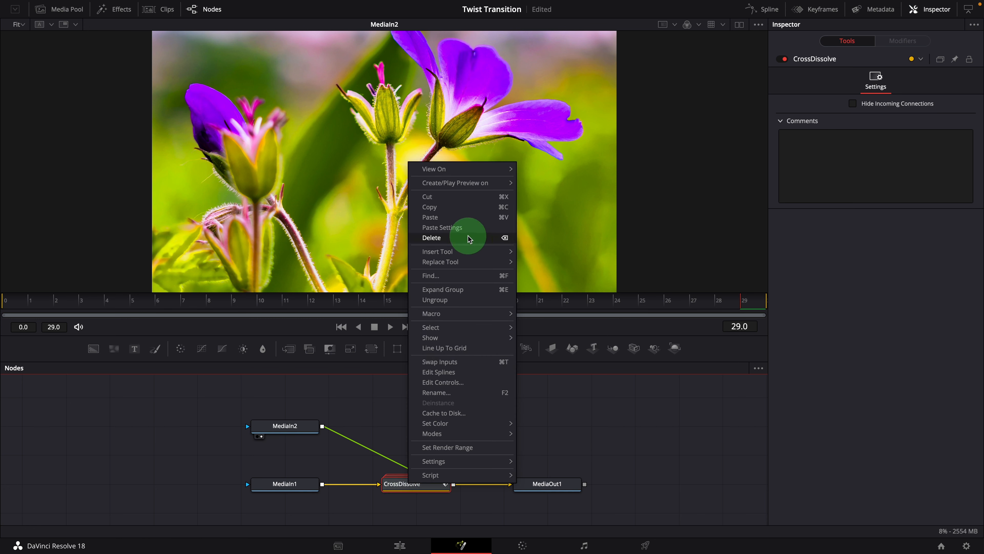
left_click(464, 241)
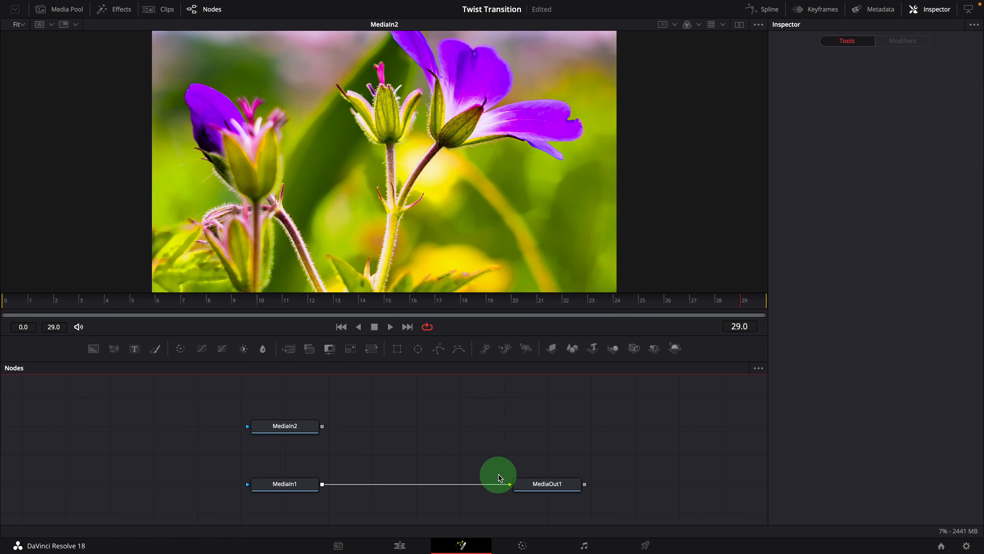
left_click(501, 485)
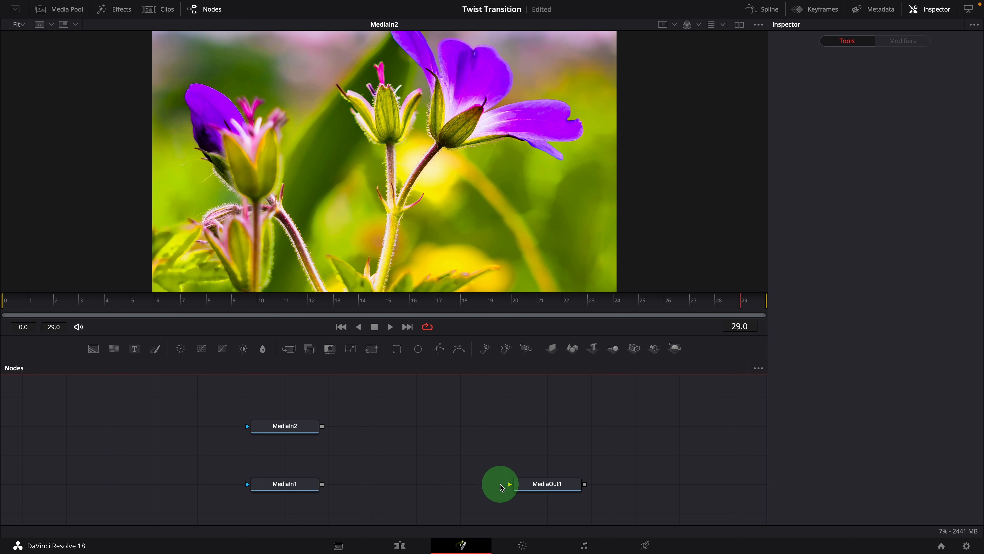
Step: Chain Image Plane 3D, Merge 3D and Renderer 3D nodes after MediaIn1, connect the renderer to MediaOut1 and space MediaOut1 further along
left_click(287, 489)
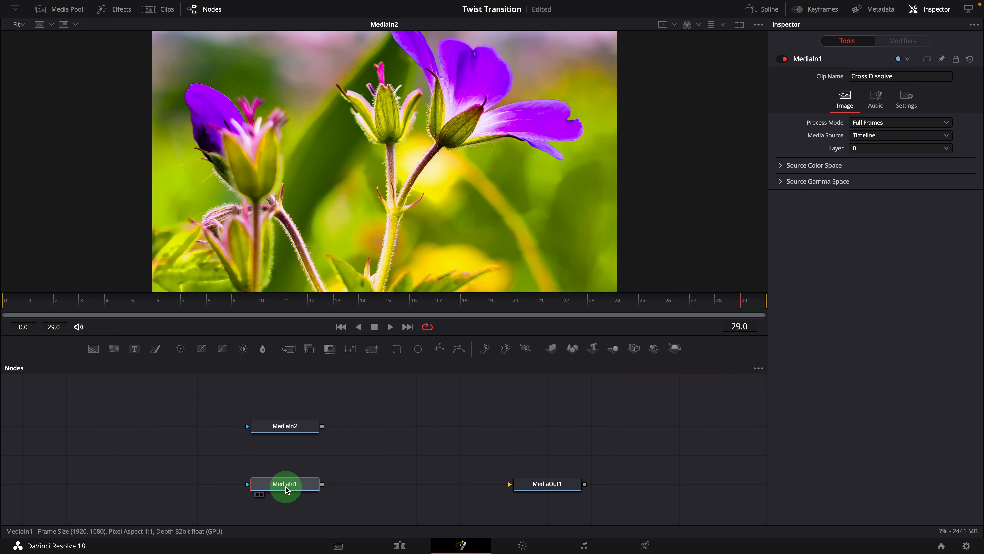
left_click(553, 349)
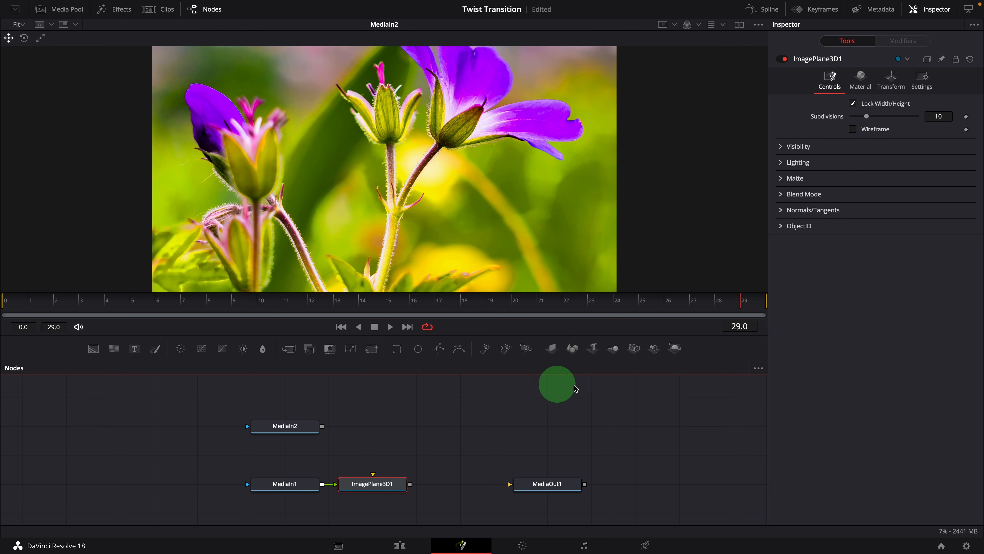
left_click(612, 348)
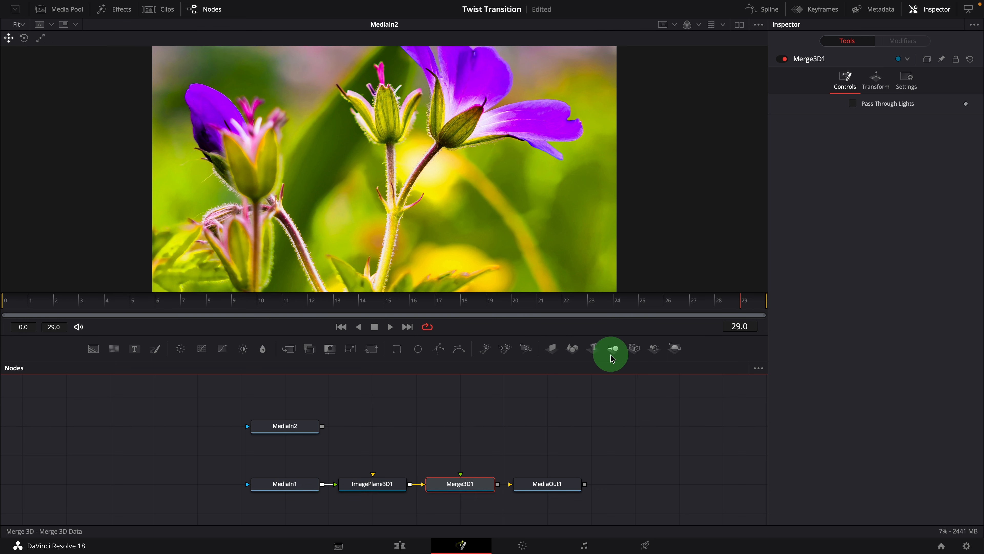
left_click(674, 350)
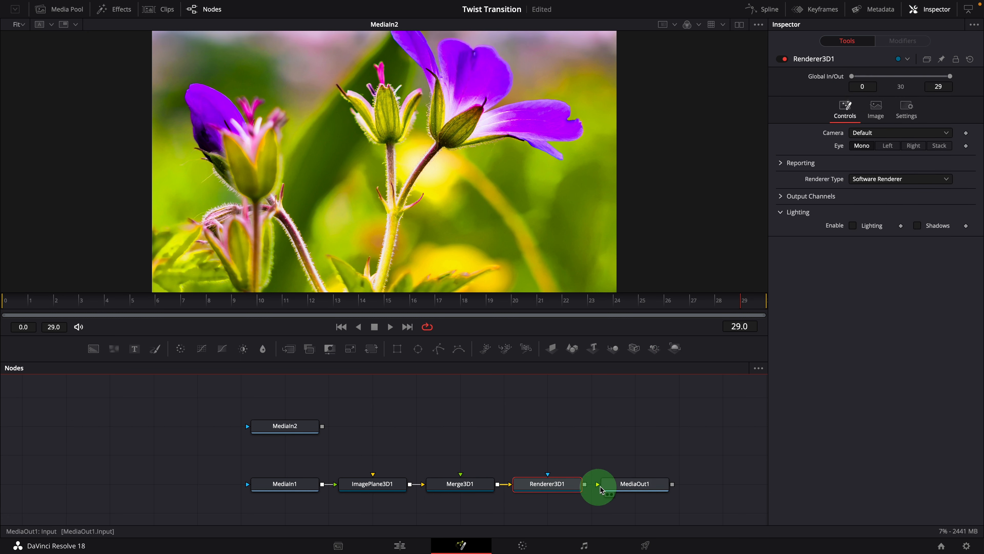
left_click_drag(637, 485, 682, 484)
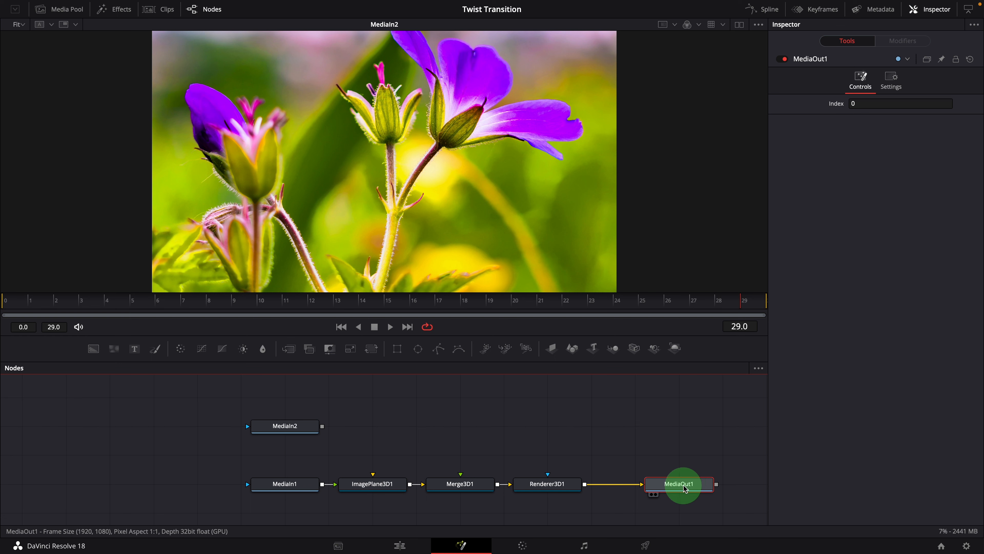
Step: Show MediaOut1 in the viewer and set the scale of Merge3D1 to 2.945 so the photo fills the frame
key("1")
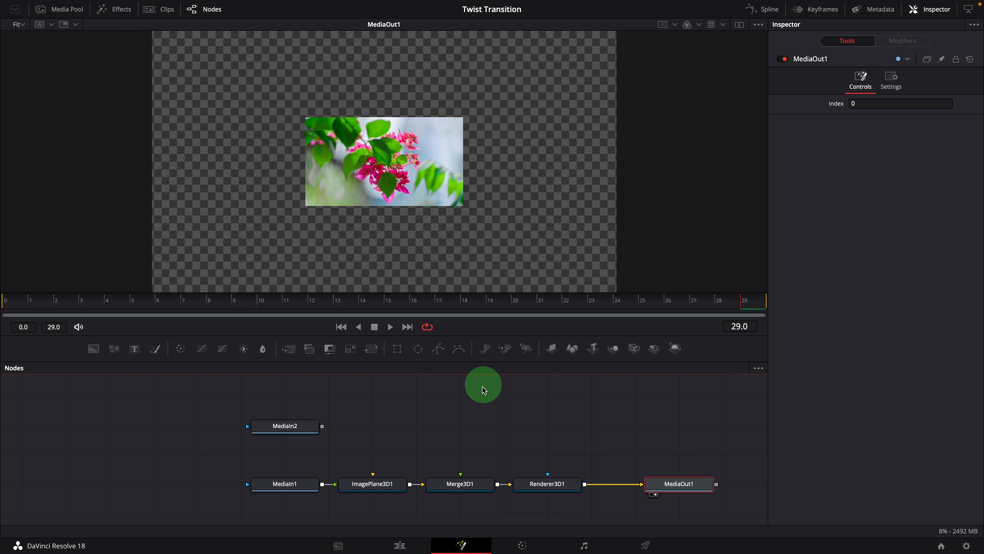
left_click(467, 489)
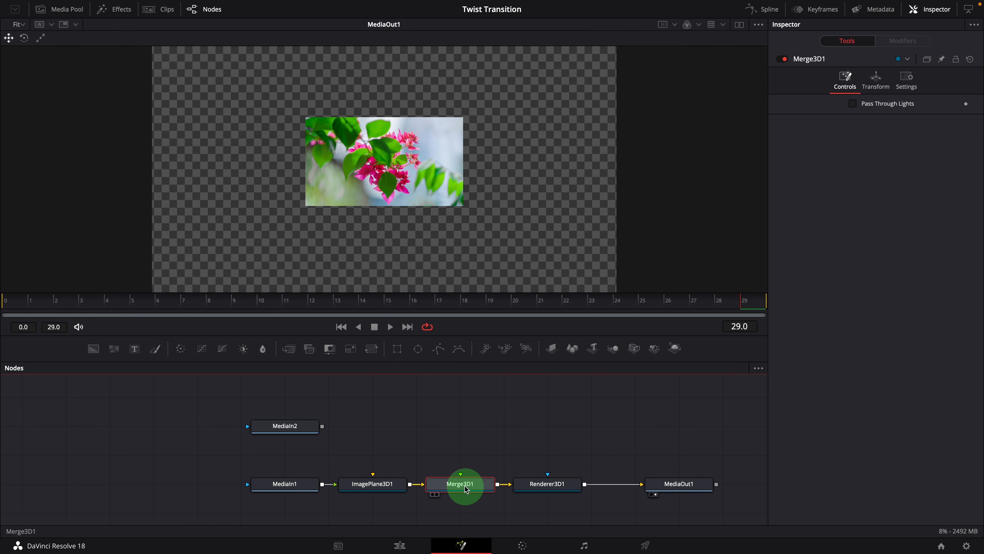
left_click(877, 91)
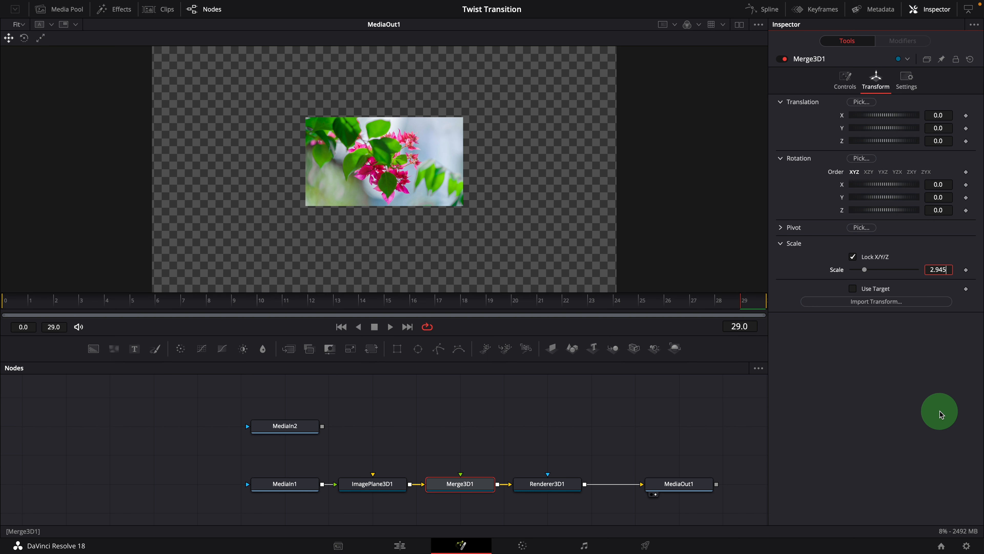
key("Return")
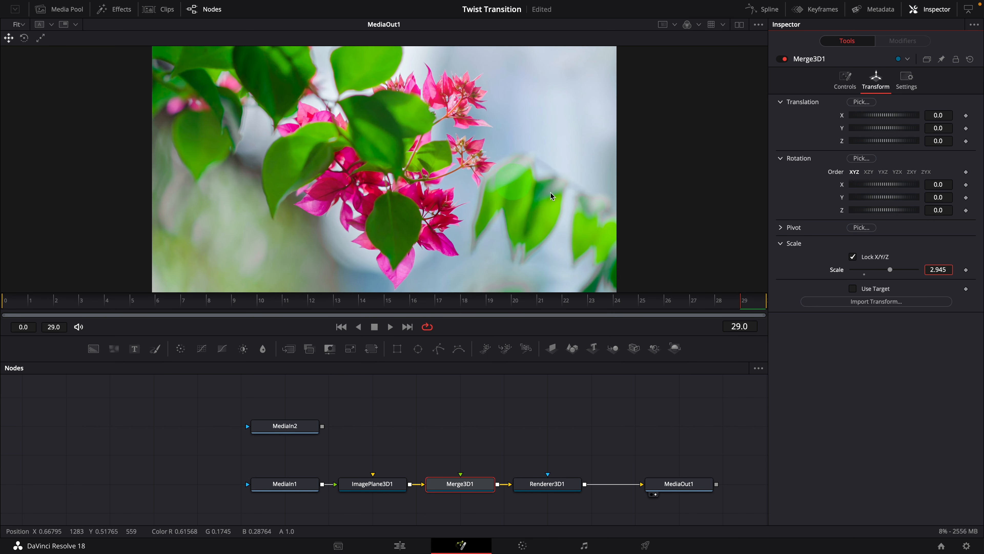
scroll(645, 222, "down", 2)
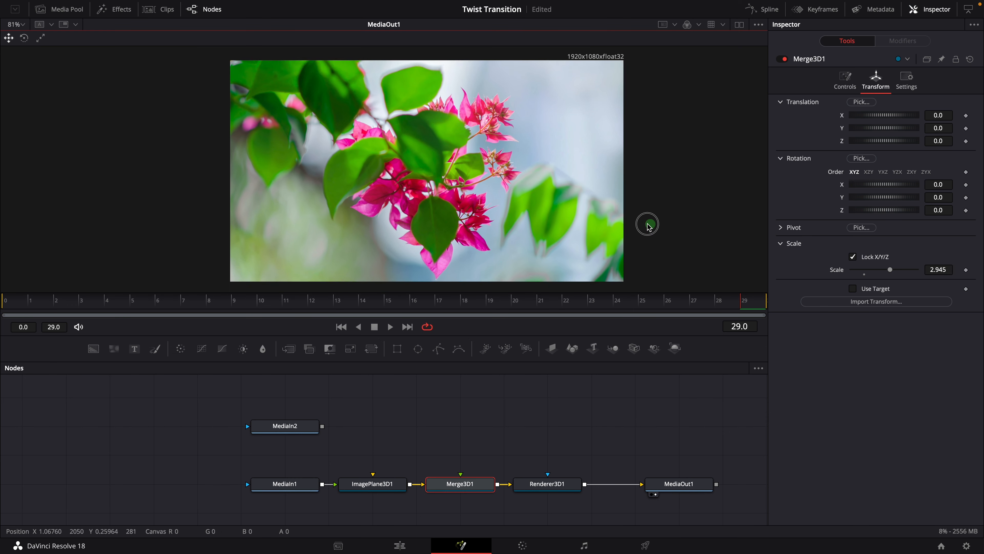
left_click_drag(650, 223, 597, 217)
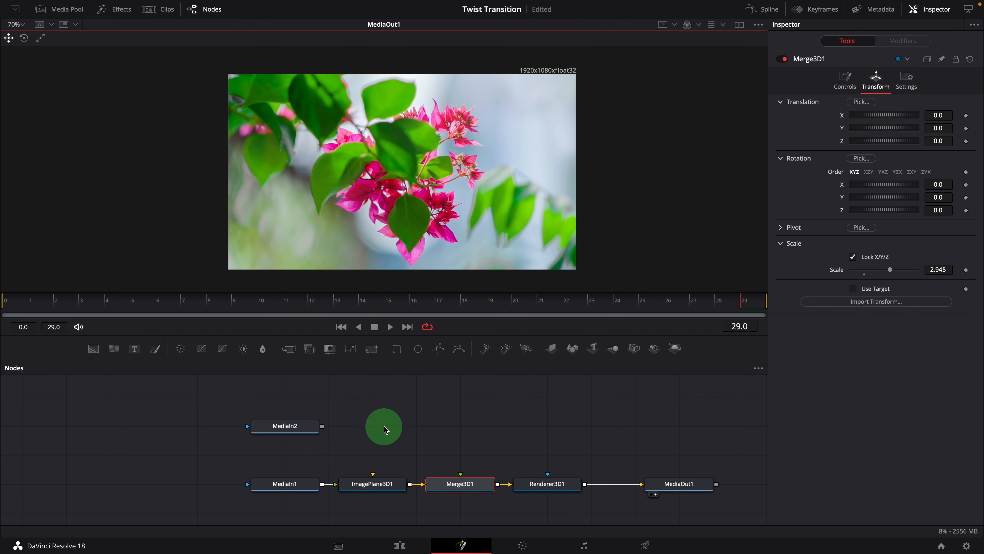
Step: Add an Image Plane 3D node after MediaIn2 and connect its output to Merge3D1
left_click(294, 428)
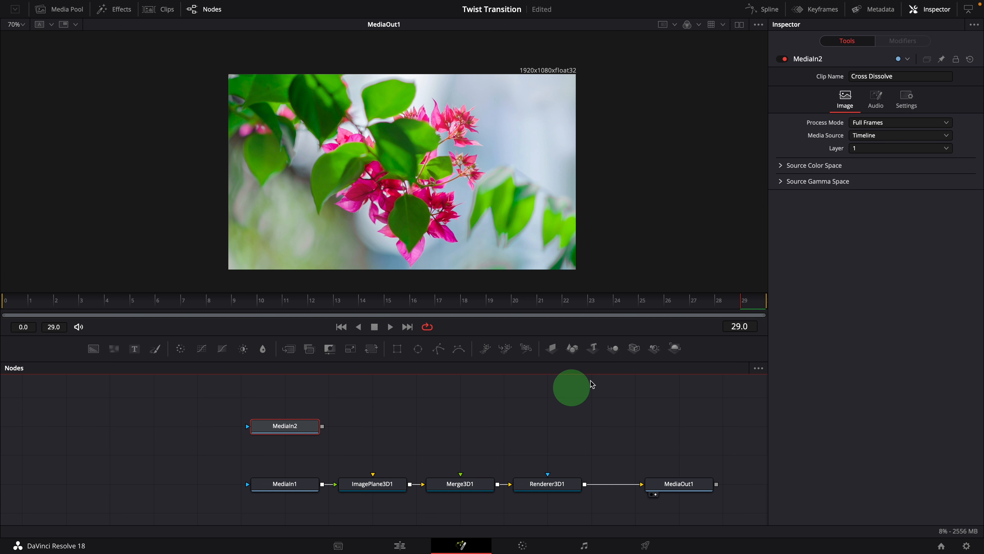
left_click(558, 351)
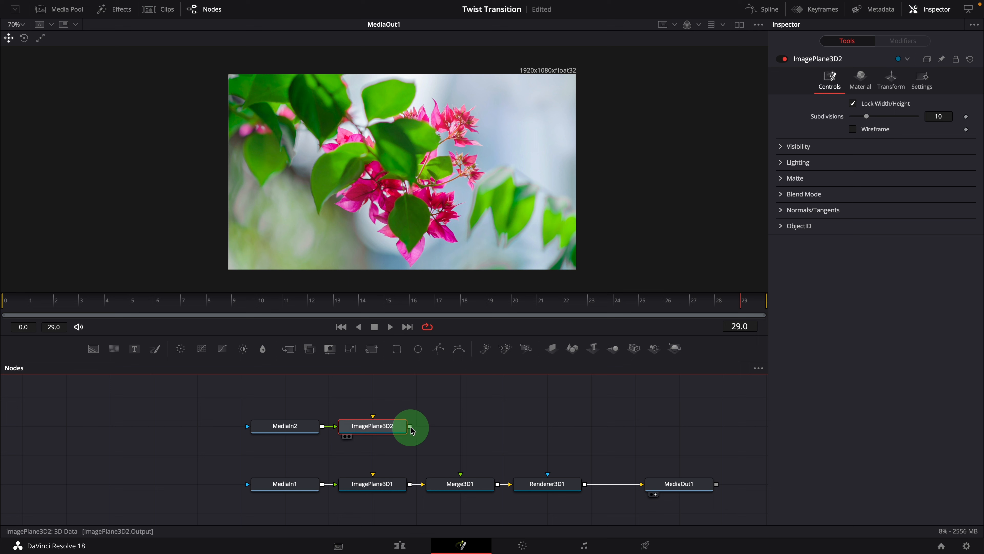
left_click_drag(473, 484, 461, 482)
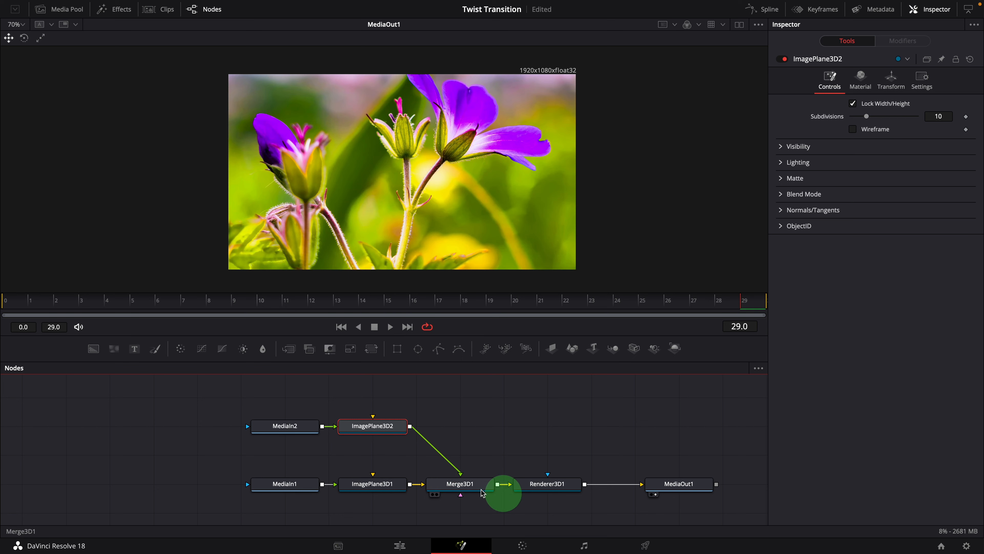
Step: View Merge3D1 in the 3D perspective and examine the overlapping image planes from several angles
left_click(468, 482)
left_click_drag(485, 243, 483, 242)
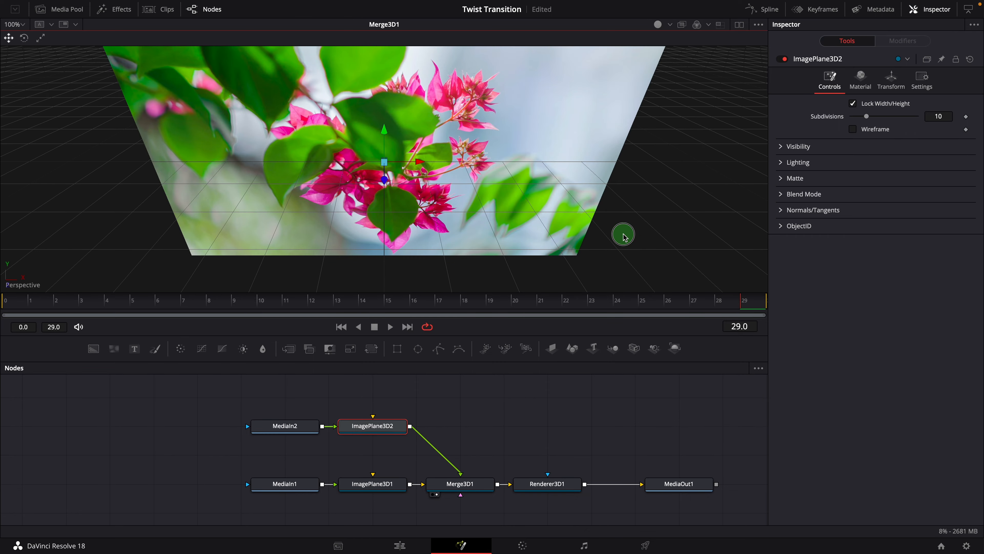
scroll(554, 235, "down", 5)
left_click_drag(580, 201, 506, 223)
scroll(562, 211, "up", 3)
left_click_drag(562, 211, 511, 165)
scroll(501, 217, "up", 1)
scroll(589, 193, "down", 3)
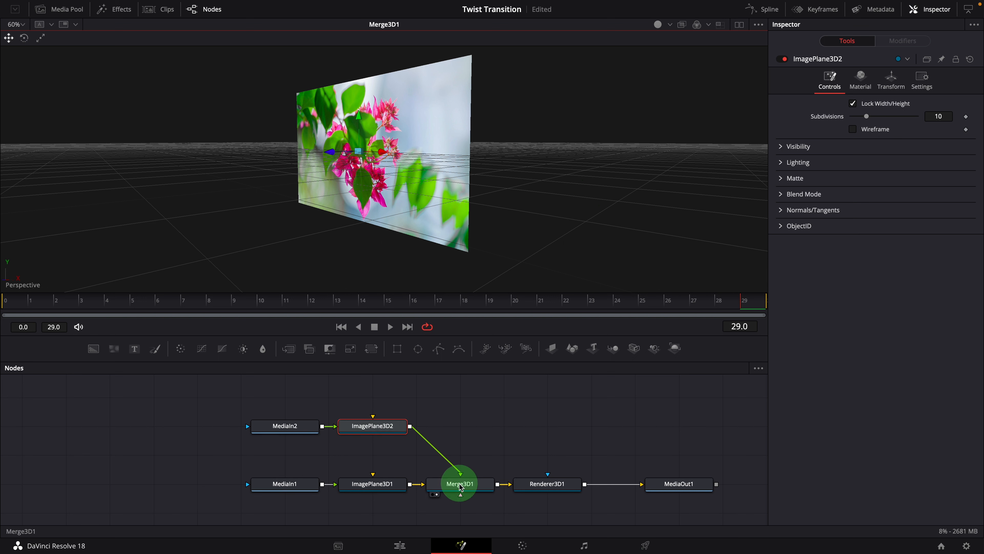
Step: Cull the front faces of ImagePlane3D2 and the back faces of ImagePlane3D1 in their visibility settings
left_click(384, 431)
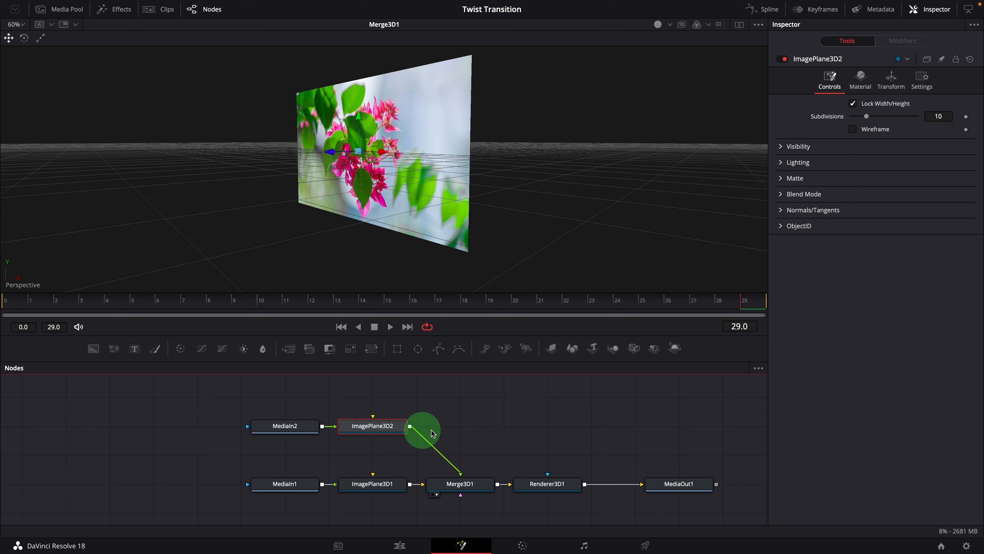
left_click(782, 149)
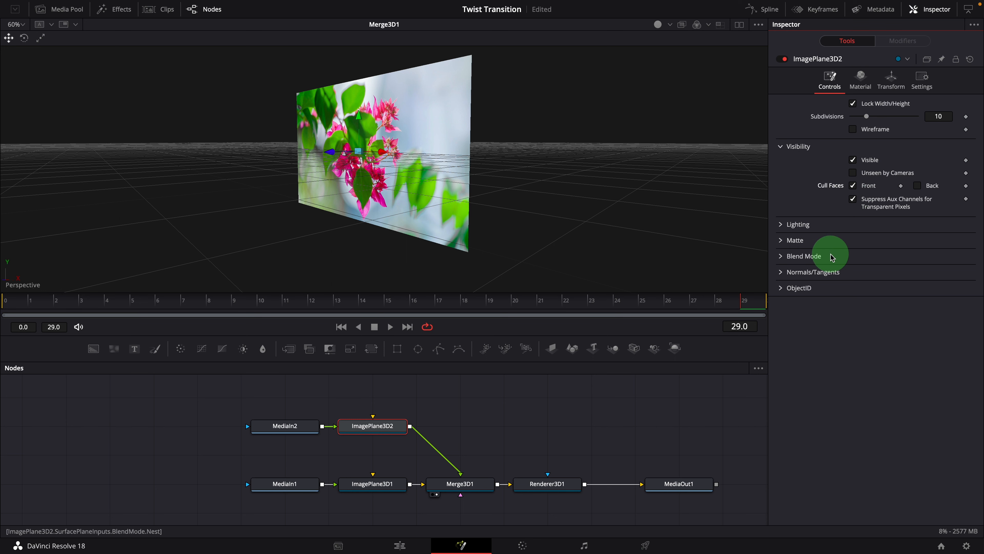
left_click(359, 491)
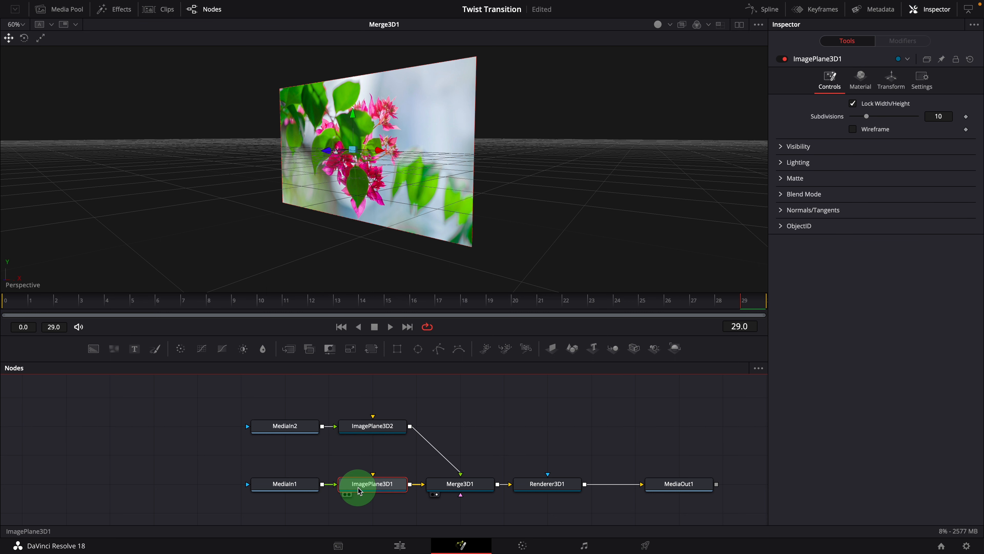
left_click(781, 146)
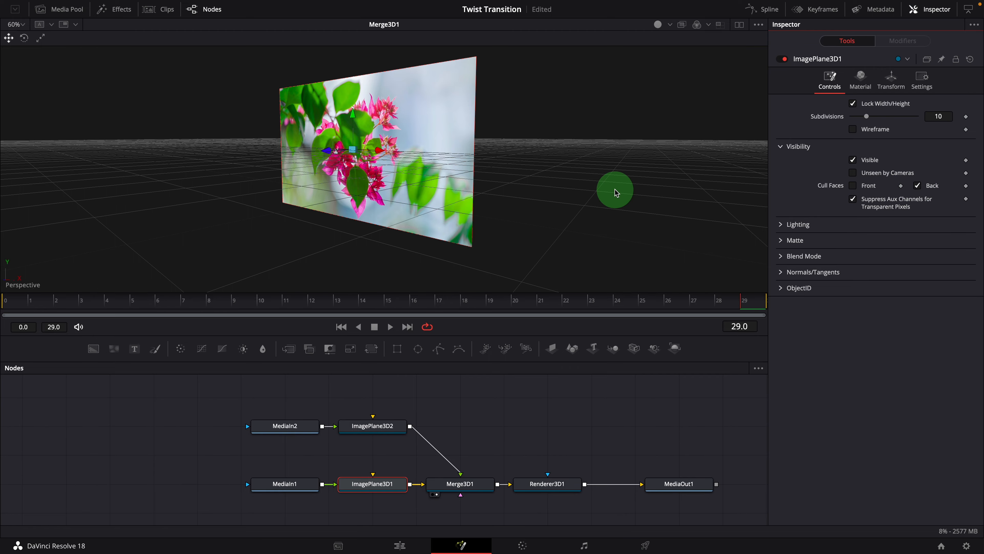
Step: Examine the front and back of the merged planes in 3D, and check the MediaOut1 output in the viewer
left_click_drag(611, 189, 458, 193)
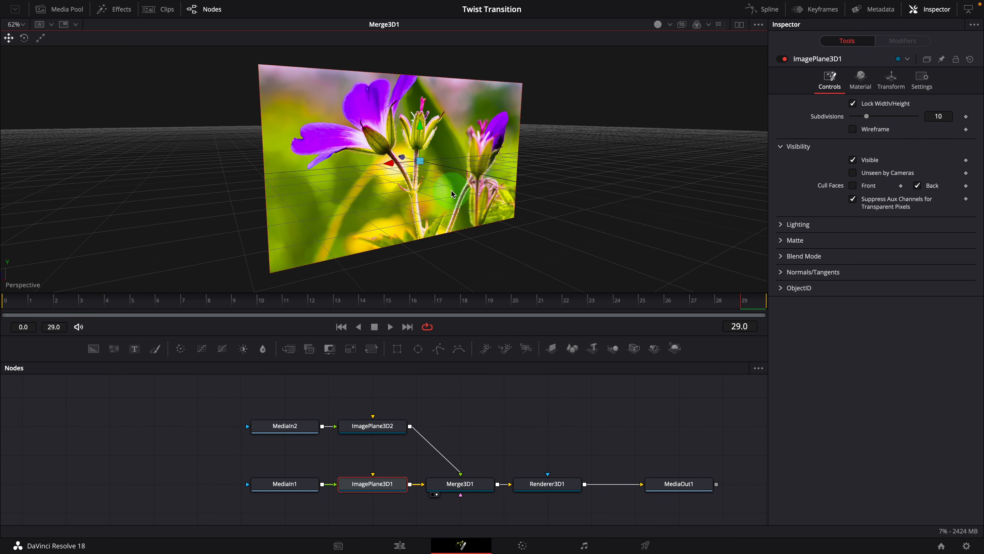
left_click(452, 194)
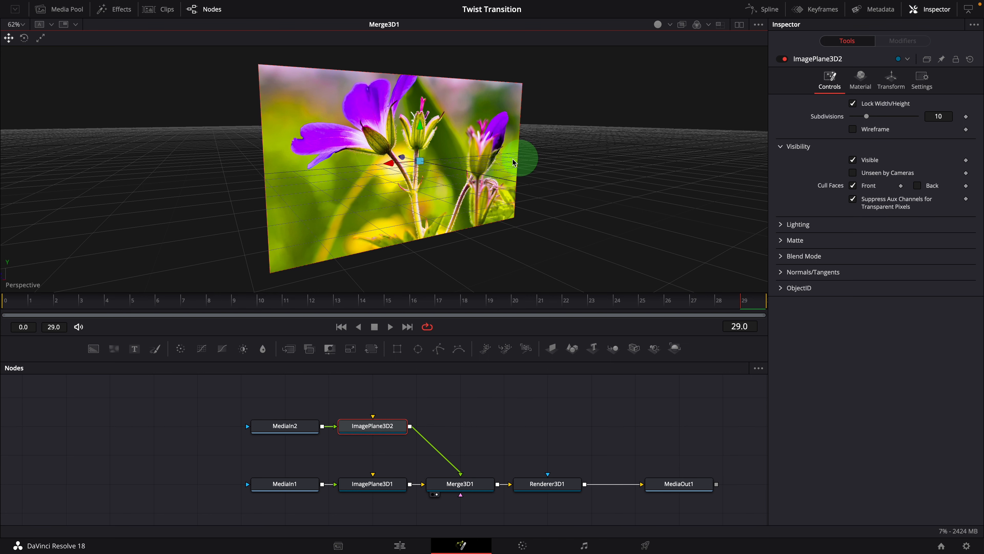
left_click_drag(519, 201, 468, 204)
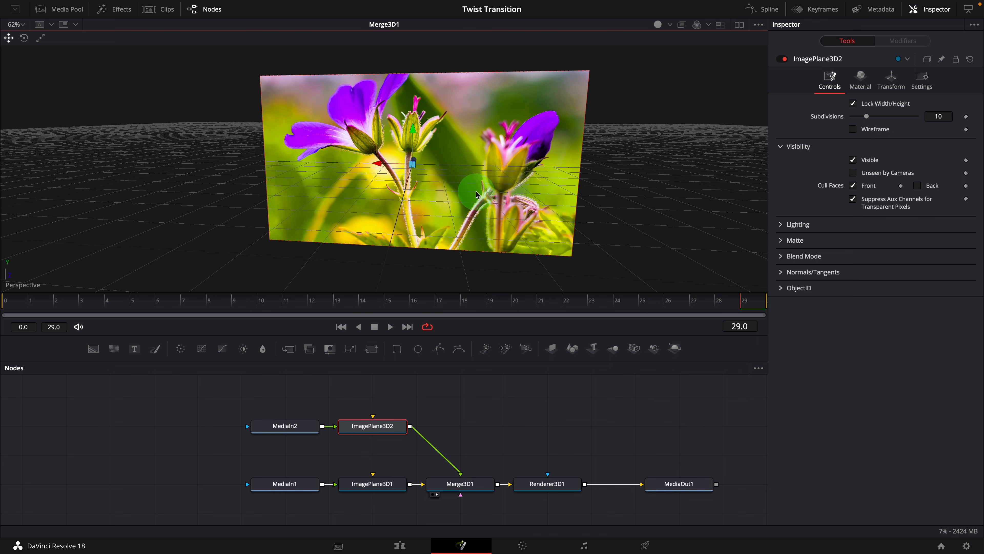
left_click_drag(394, 154, 561, 181)
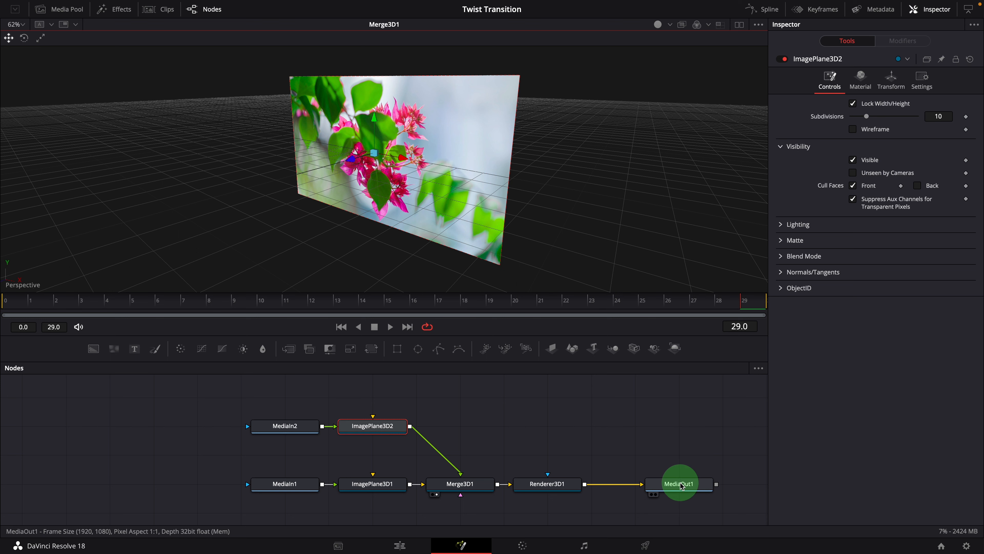
left_click_drag(682, 485, 527, 217)
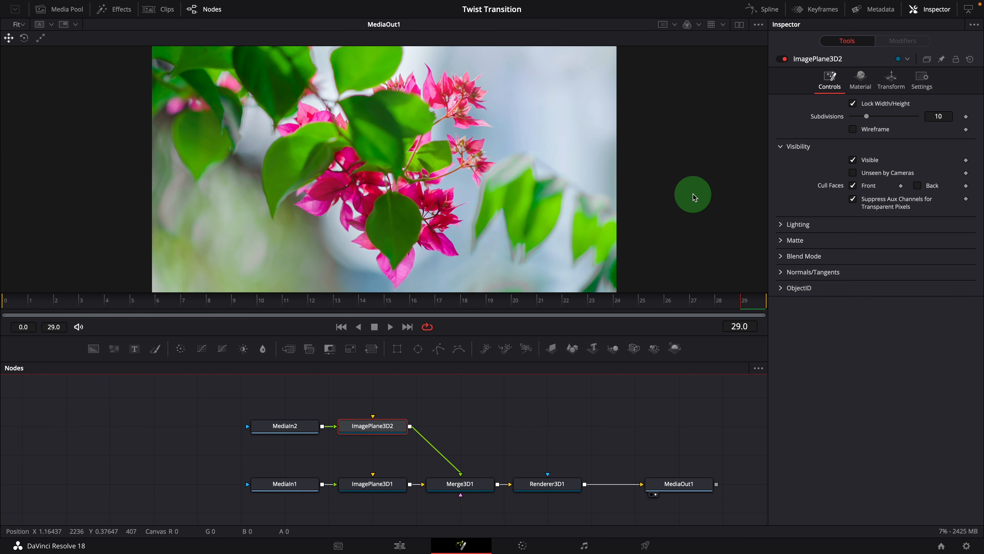
scroll(690, 197, "down", 2)
scroll(676, 197, "up", 1)
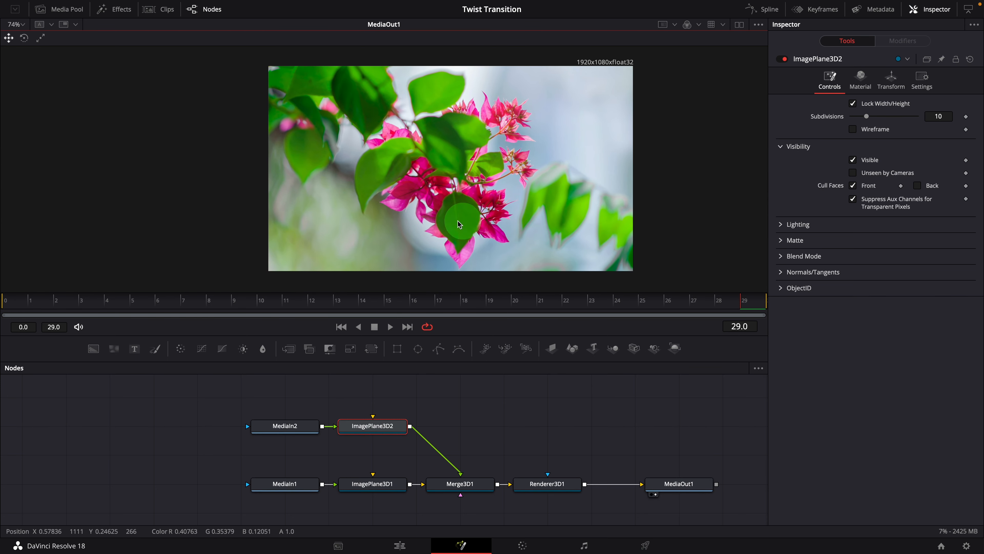
left_click_drag(458, 224, 487, 153)
left_click_drag(537, 252, 464, 484)
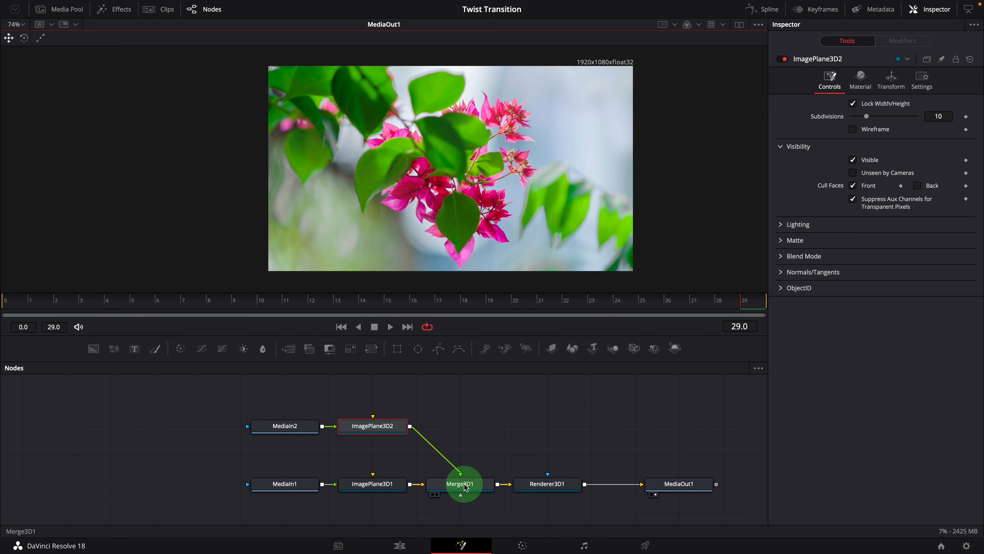
Step: Insert a Bender 3D node between Merge3D1 and Renderer3D1
left_click(465, 487)
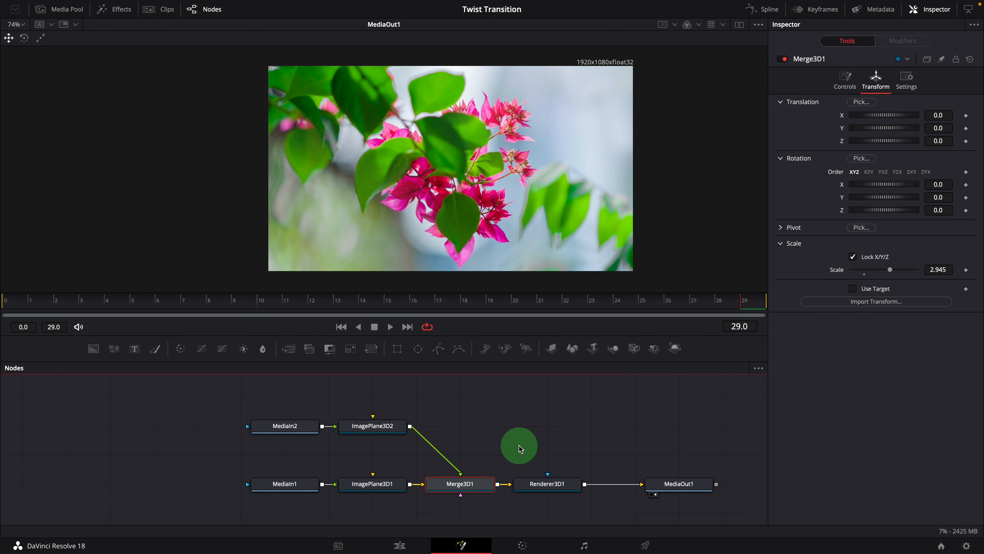
key("shift+space")
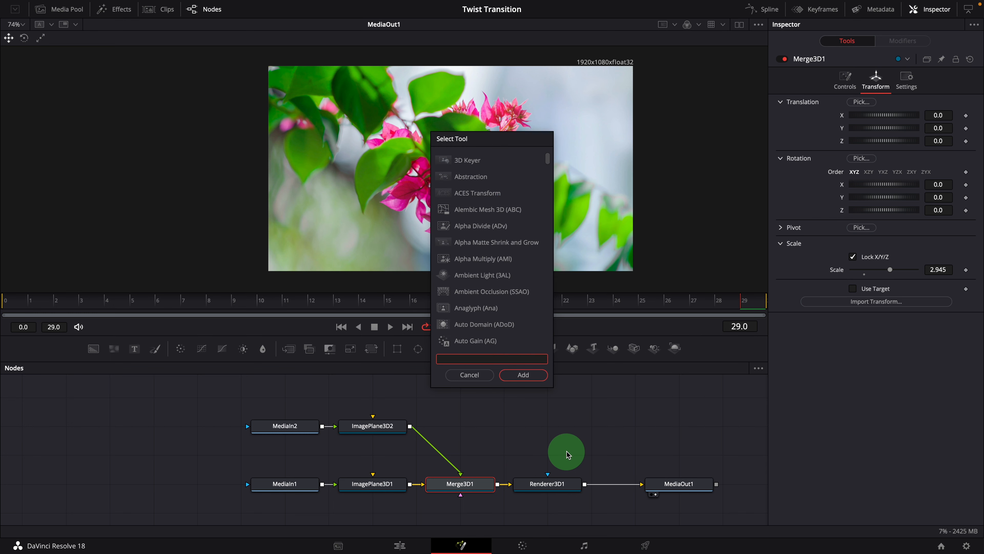
type("be")
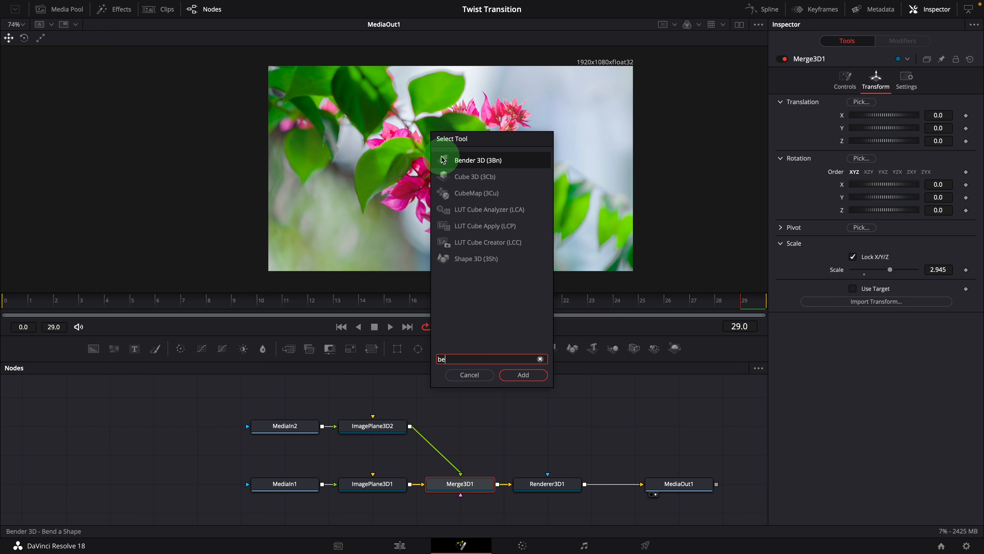
left_click(459, 160)
left_click(520, 373)
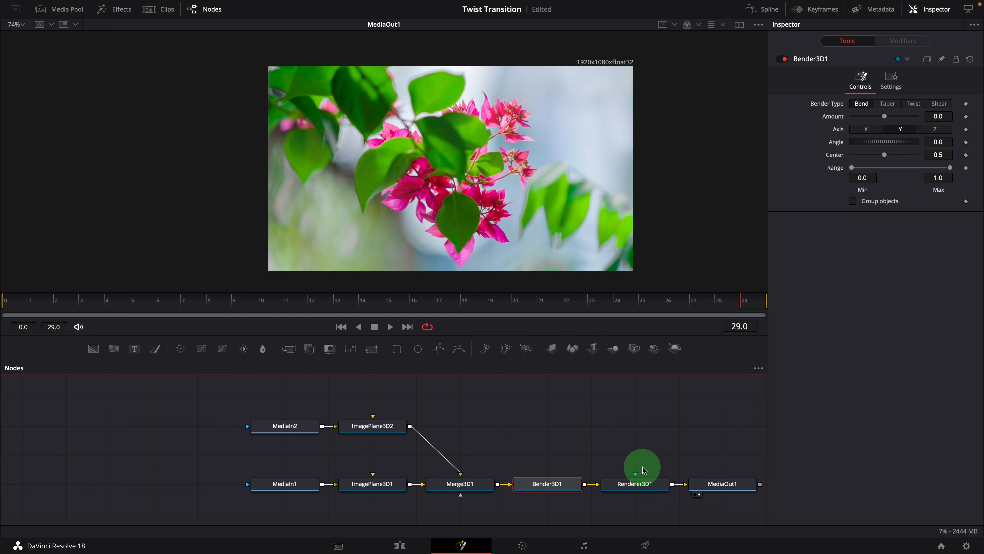
Step: Set Bender3D1 to the Twist type on the X axis with an Amount of 1.0
left_click_drag(648, 449, 520, 448)
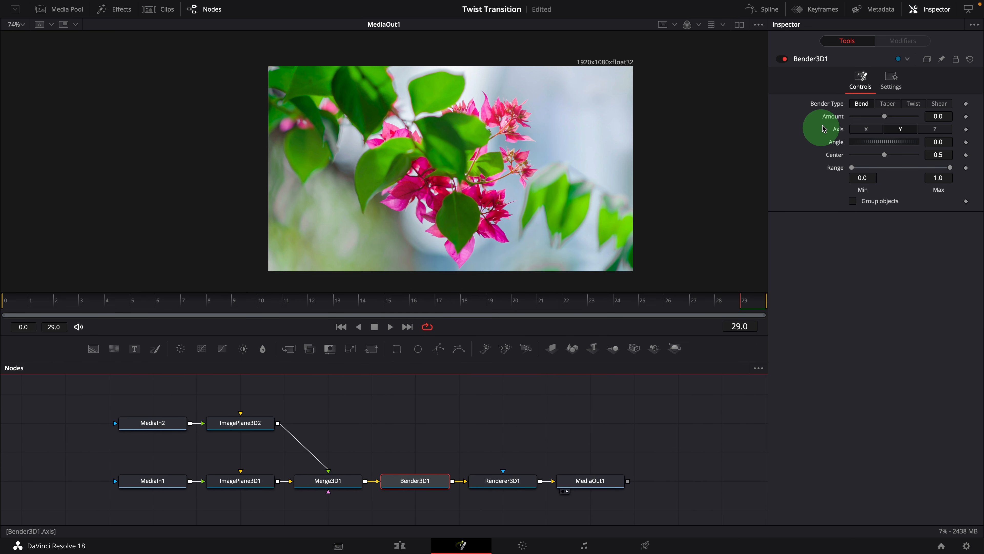
left_click(916, 105)
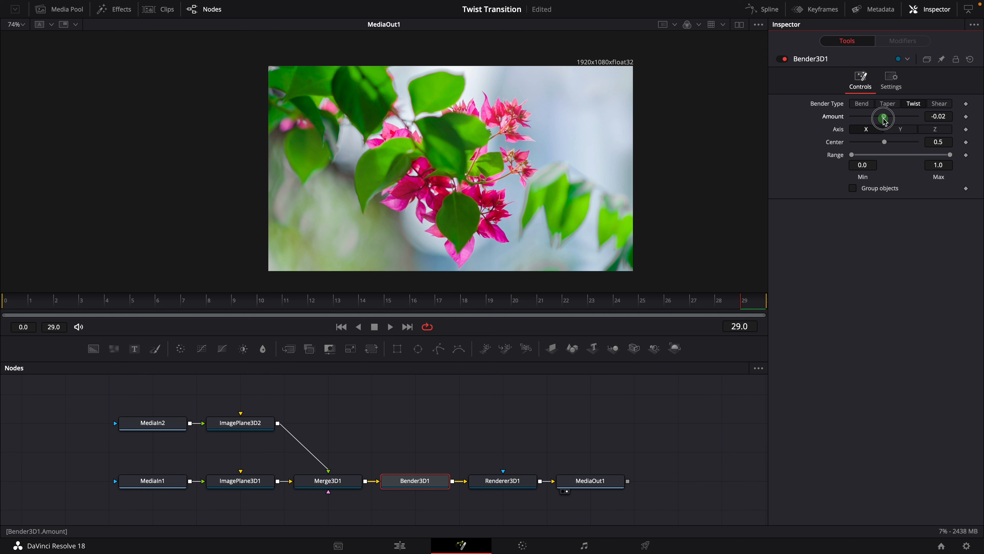
left_click_drag(884, 121, 929, 125)
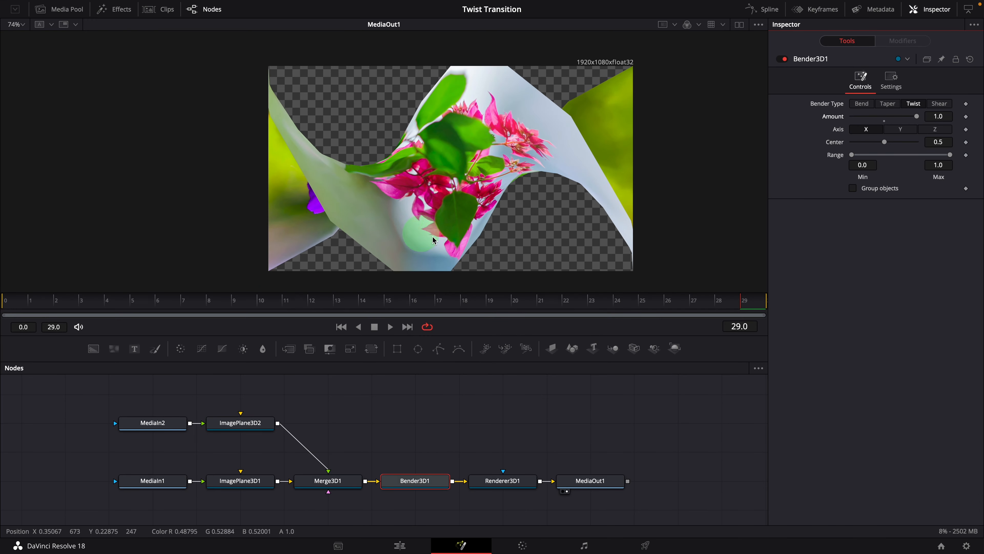
Step: Set the Subdivisions to 100 on both ImagePlane3D1 and ImagePlane3D2 to smooth the twisted edges
left_click(239, 481)
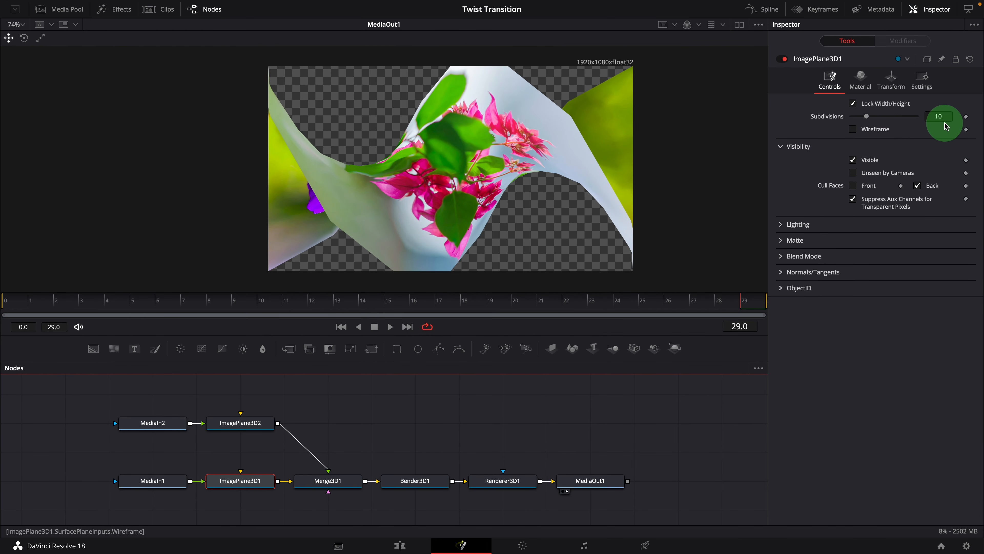
left_click(938, 116)
type("0")
key("Return")
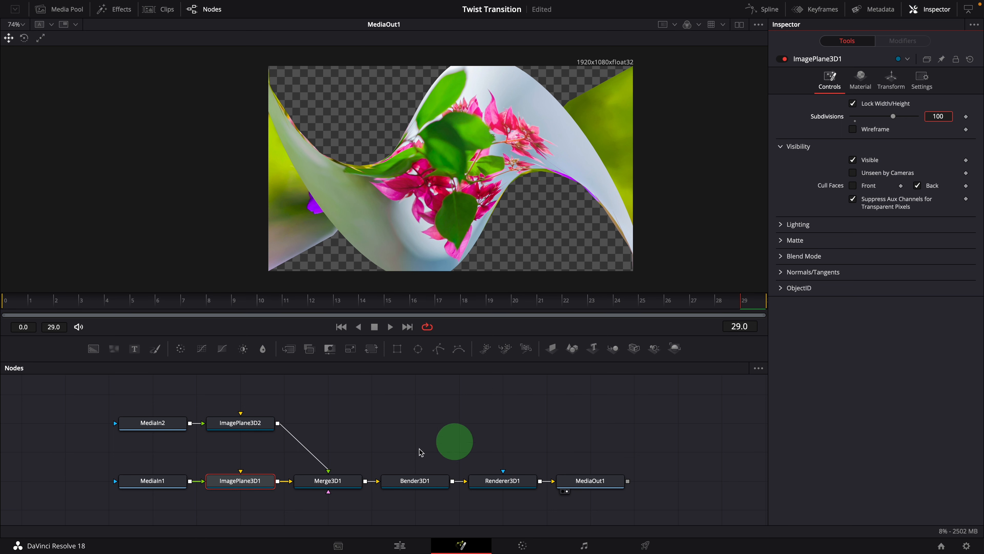
left_click(246, 422)
left_click(942, 116)
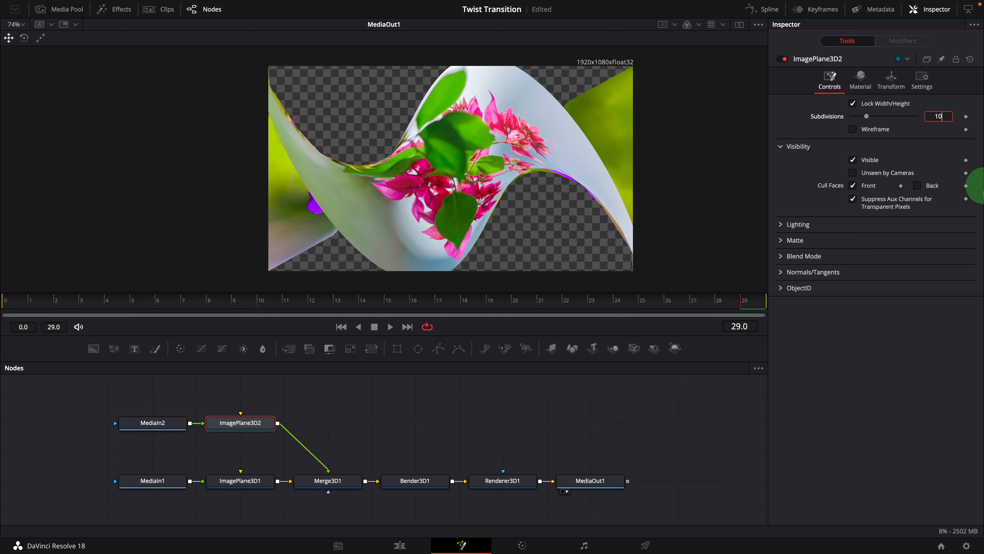
type("0")
key("Return")
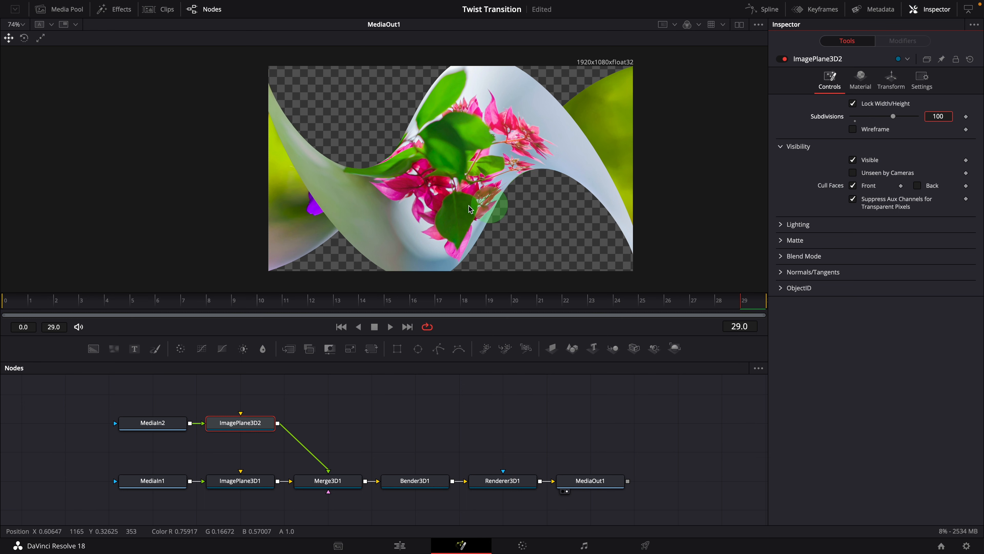
Step: Test the twist by varying the Amount of Bender3D1 and leave it at 1.0
left_click(417, 480)
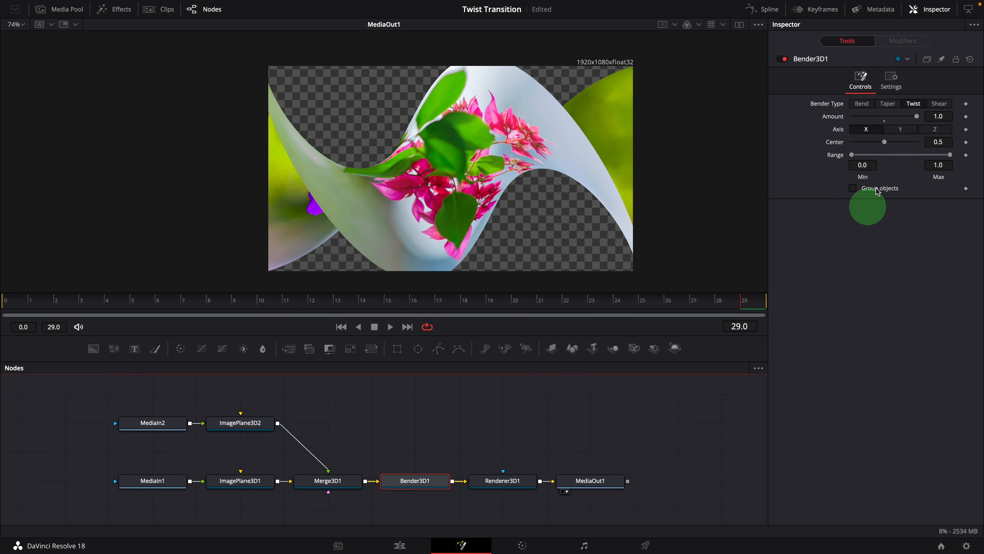
left_click_drag(918, 120, 942, 121)
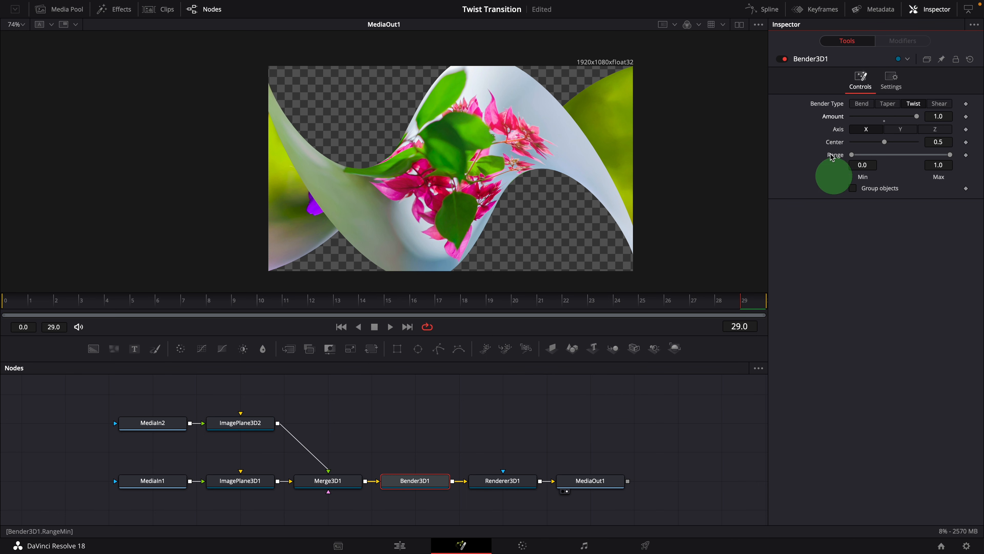
Step: Reset the Amount of Bender3D1 to 0.0 and insert a Transform 3D node between it and Renderer3D1
double_click(845, 123)
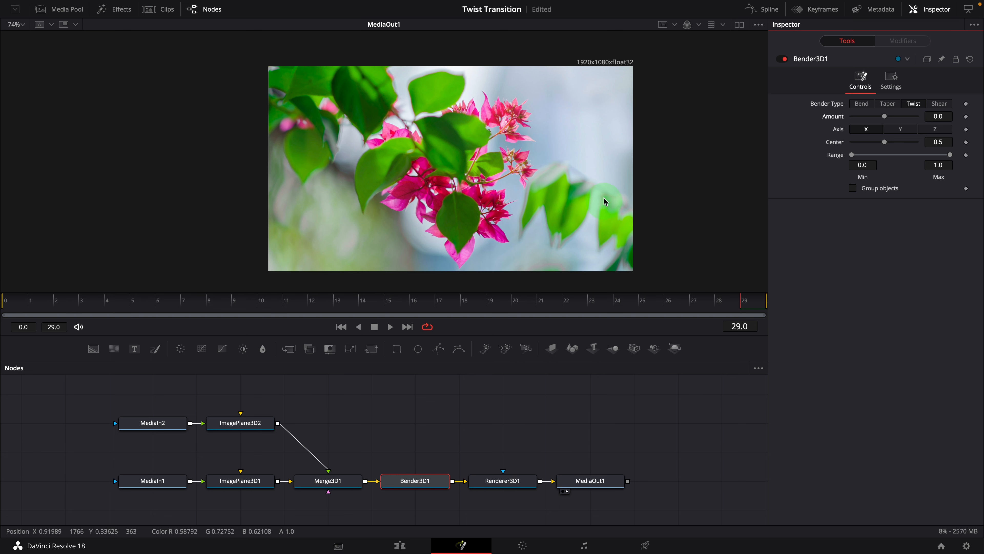
left_click(429, 487)
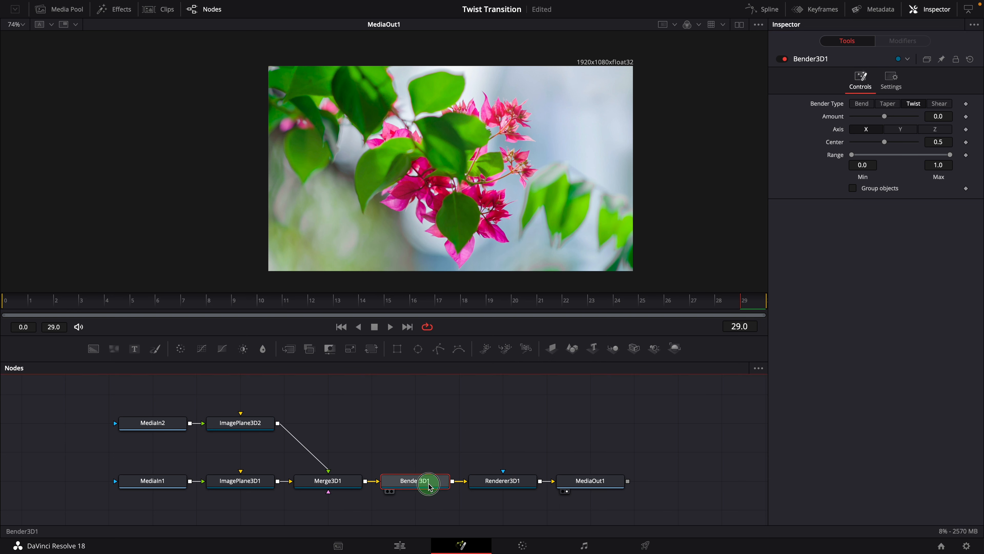
key("shift+space")
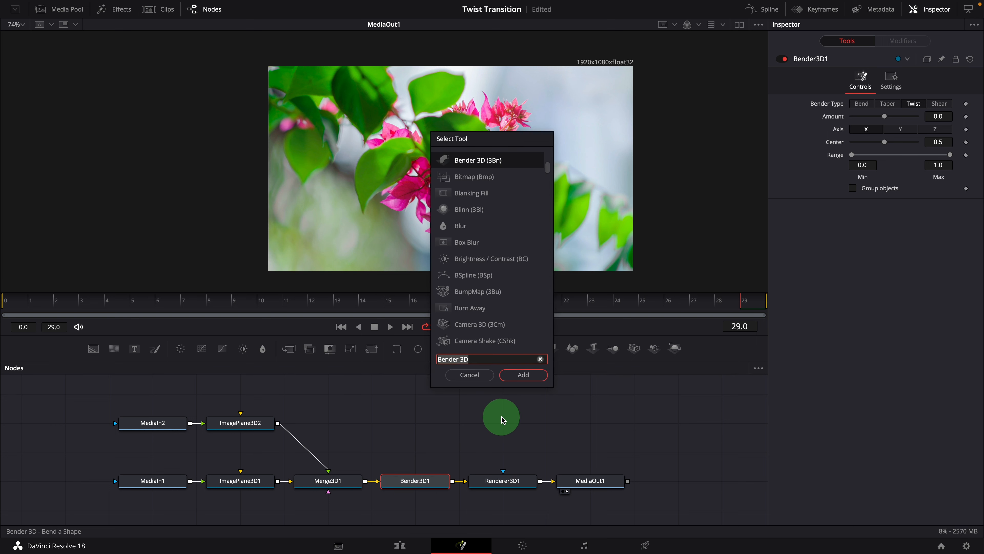
type("tran")
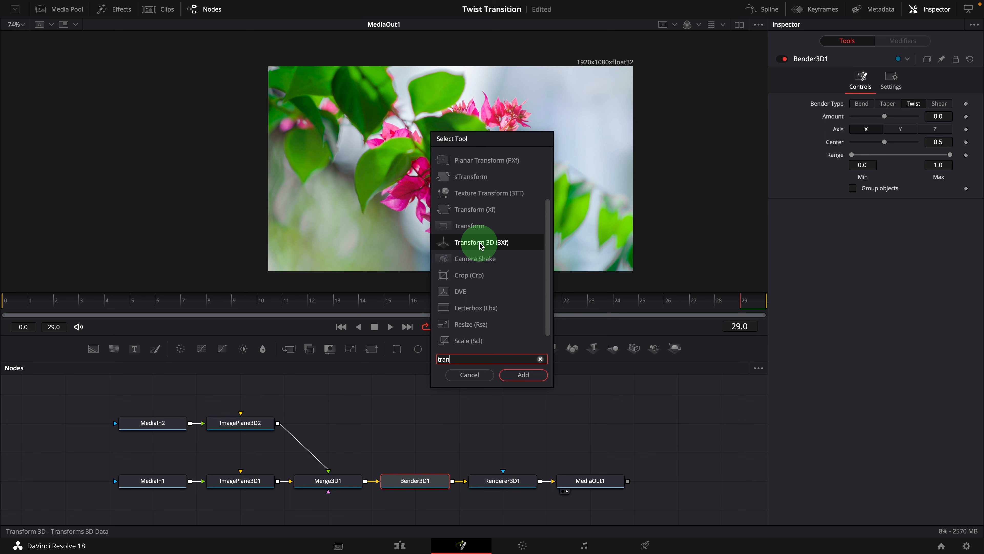
left_click(491, 243)
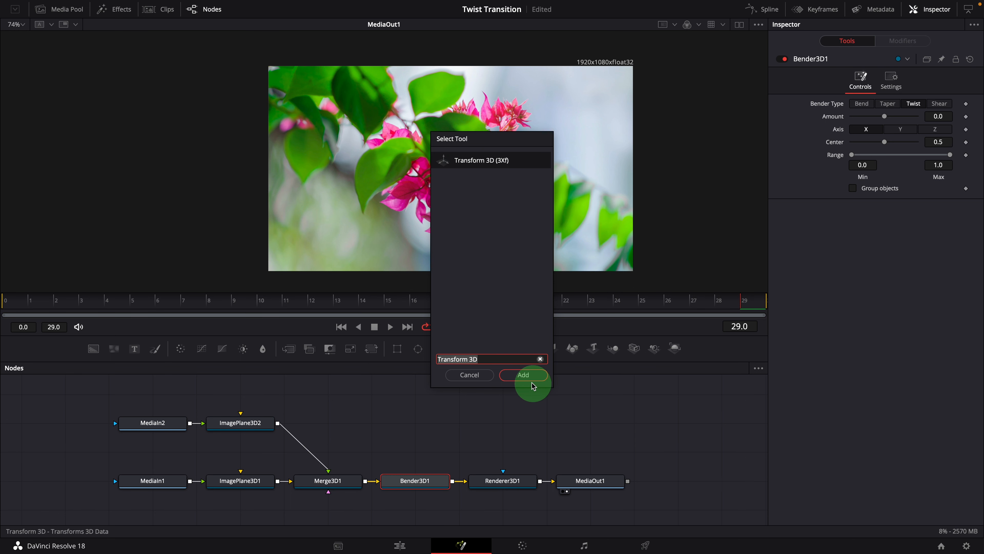
left_click(519, 375)
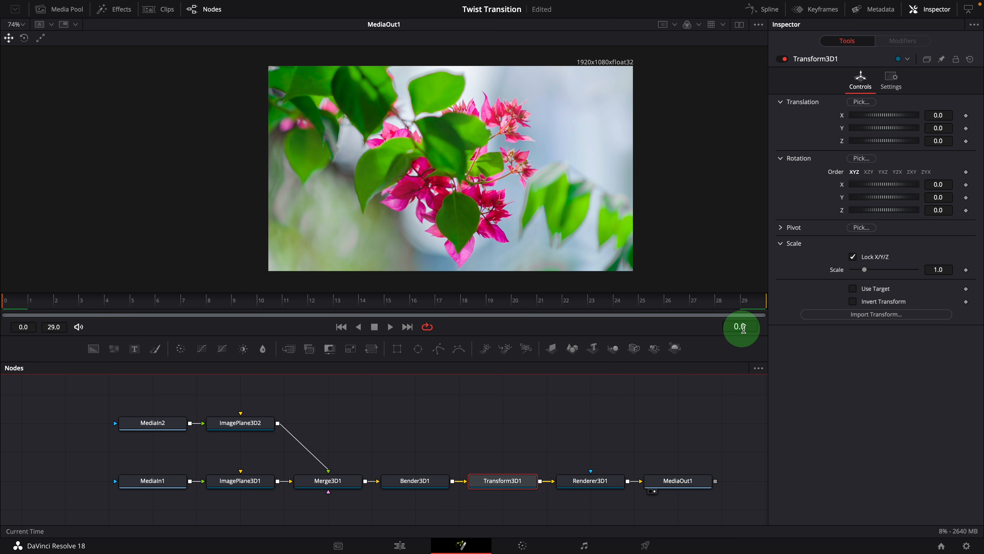
Step: Keyframe the X Rotation of Transform3D1 from 0.0 at frame 0 to 180.0 at frame 29 and save the project
left_click(966, 185)
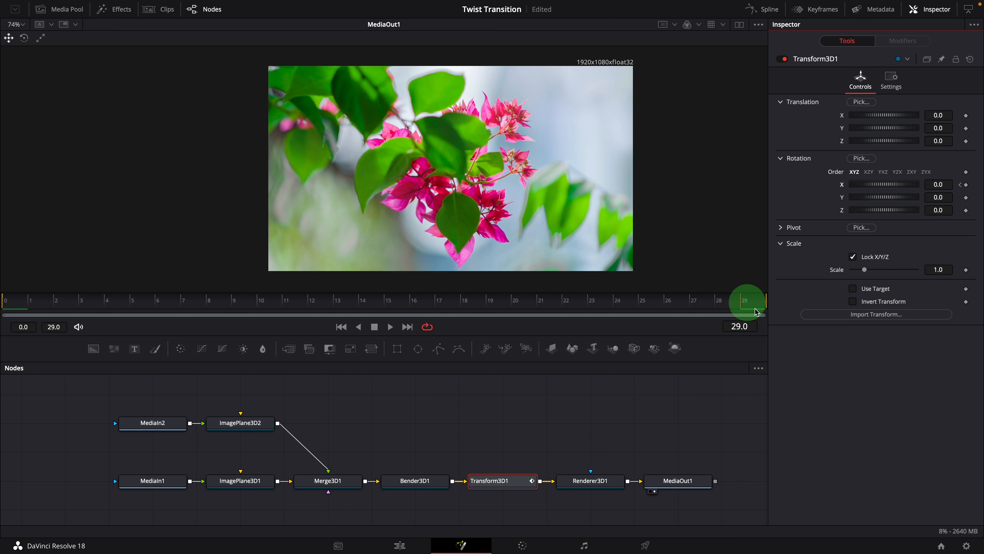
left_click(942, 185)
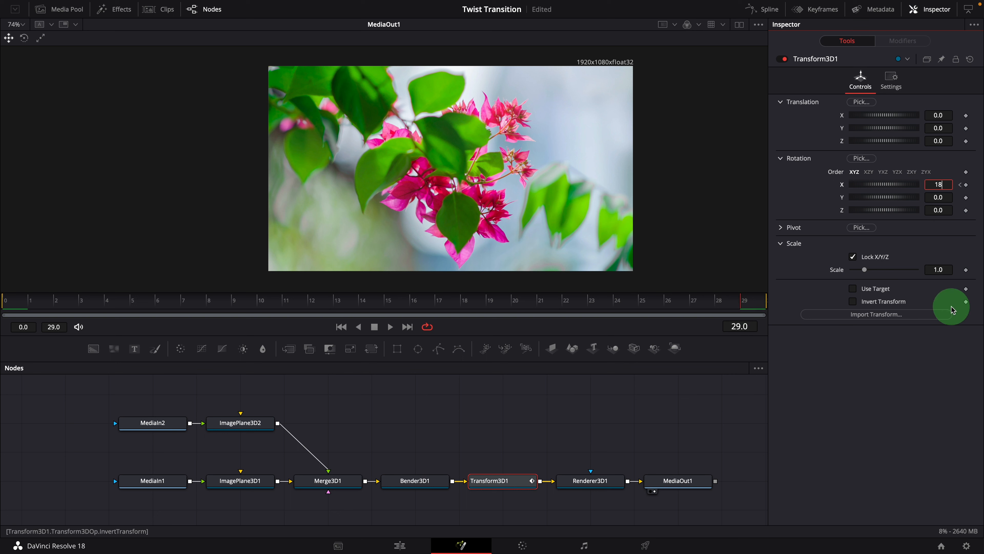
key("Tab")
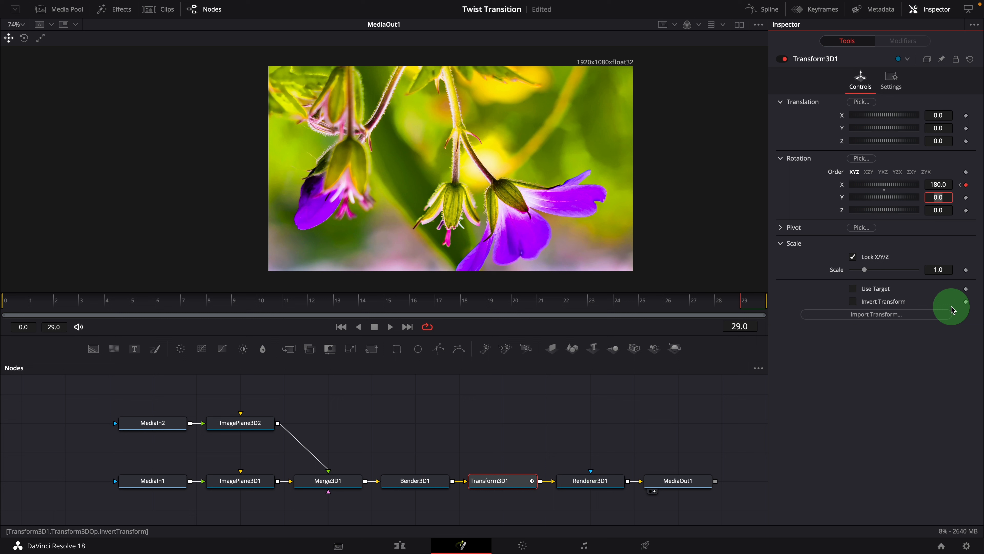
key("ctrl+s")
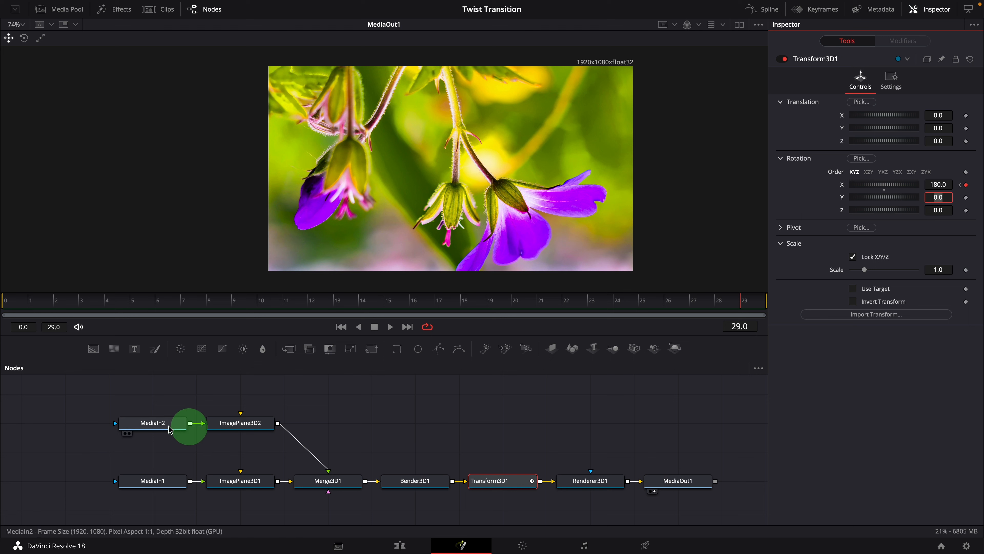
Step: Insert a 2D Transform node after MediaIn2, flip the second photo vertically, and scrub through the rotation to check it
left_click(158, 427)
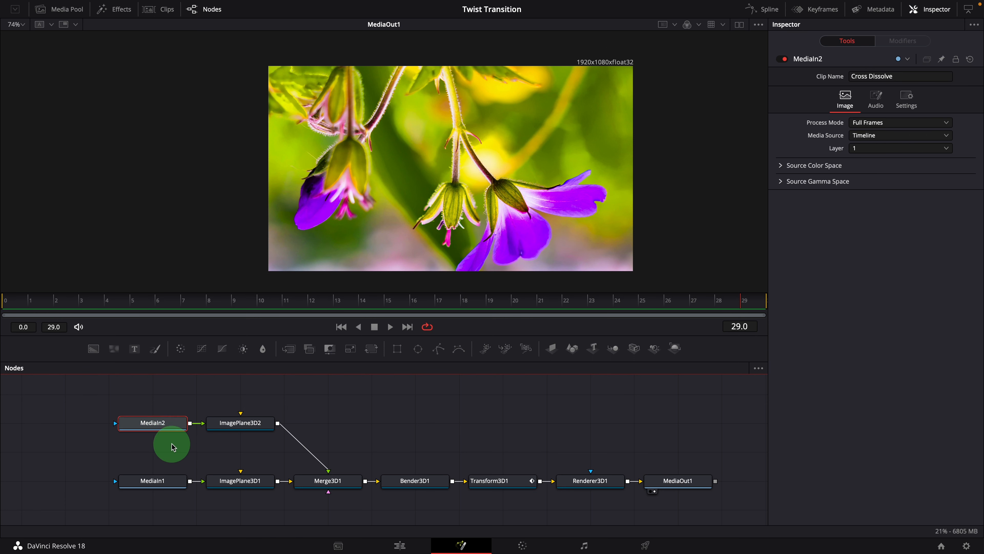
left_click(370, 351)
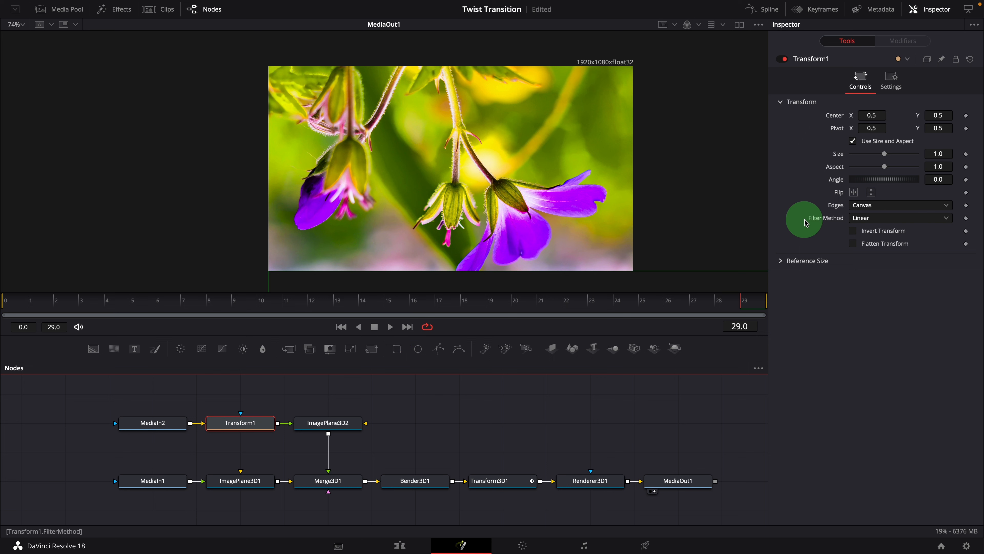
left_click(871, 192)
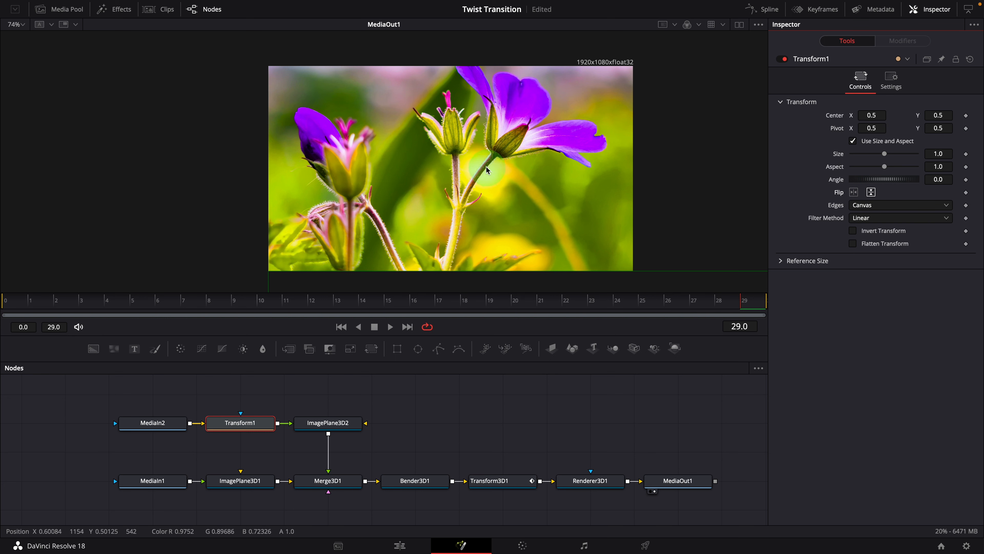
left_click_drag(15, 300, 796, 330)
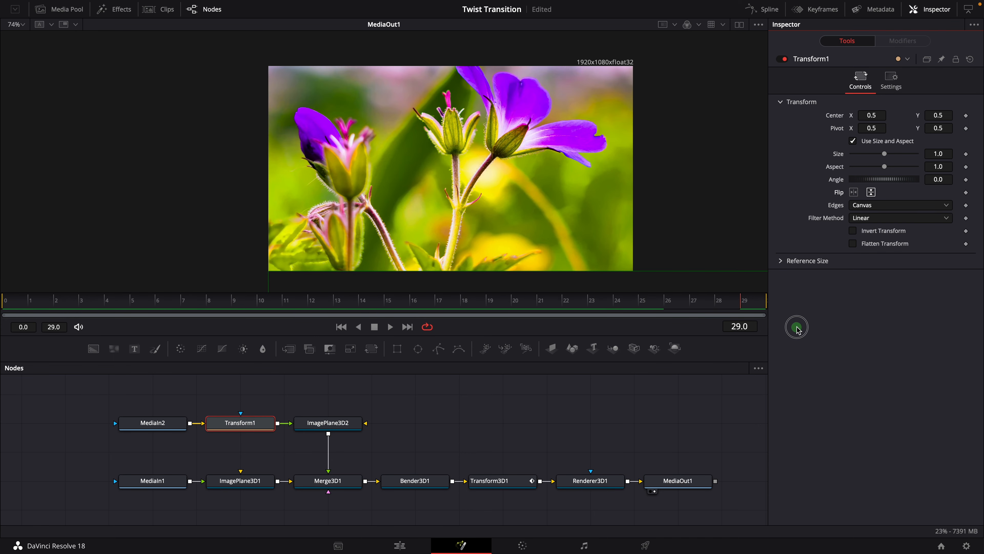
left_click_drag(662, 367, 561, 323)
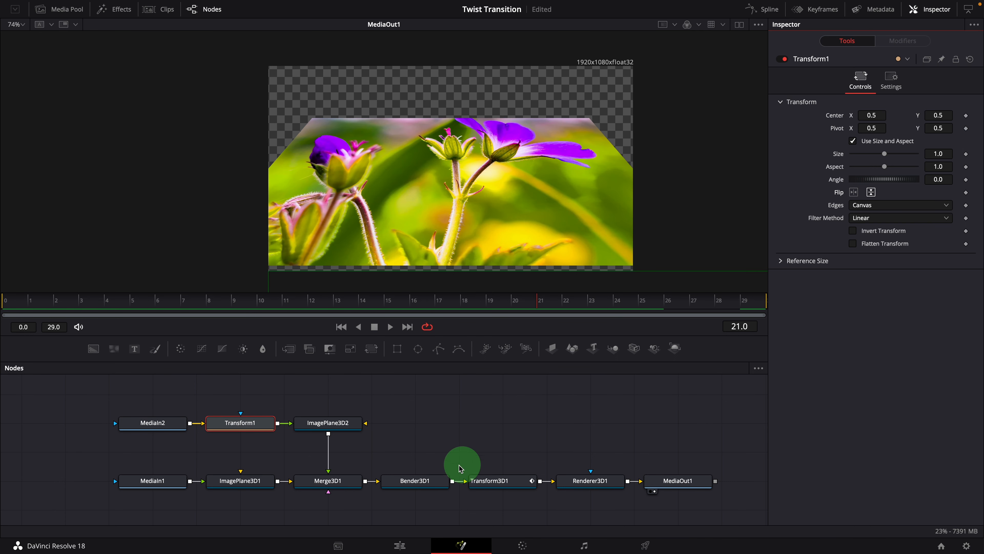
Step: Keyframe the Amount of Bender3D1 at 0.0 on frame 0, 0.5 on frame 15 and 0.0 on frame 29, and play the twist
left_click(423, 482)
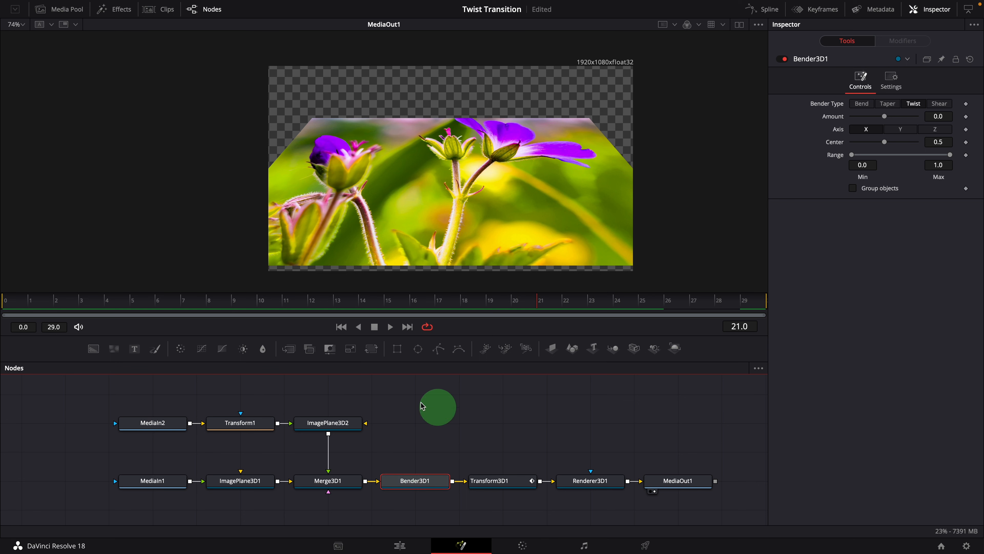
left_click(5, 305)
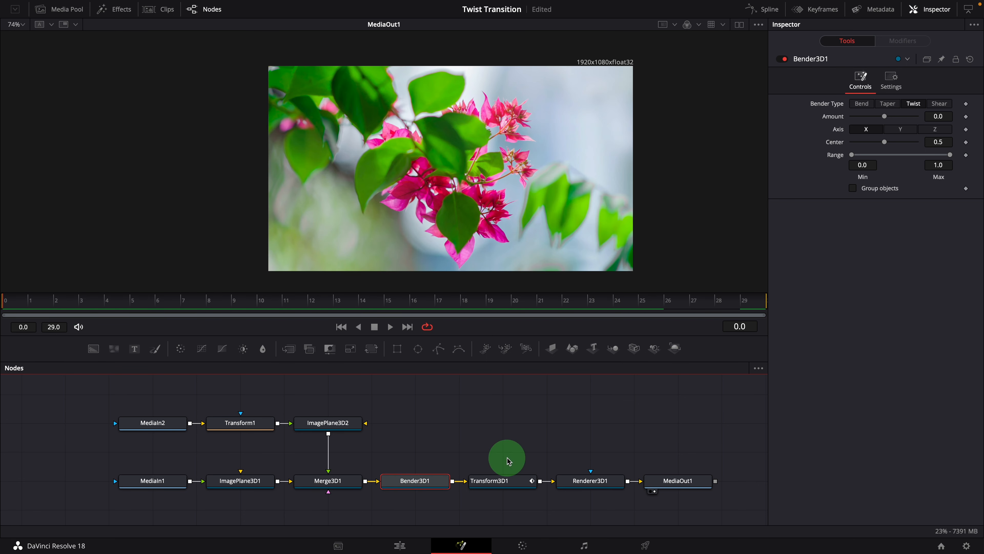
left_click(967, 118)
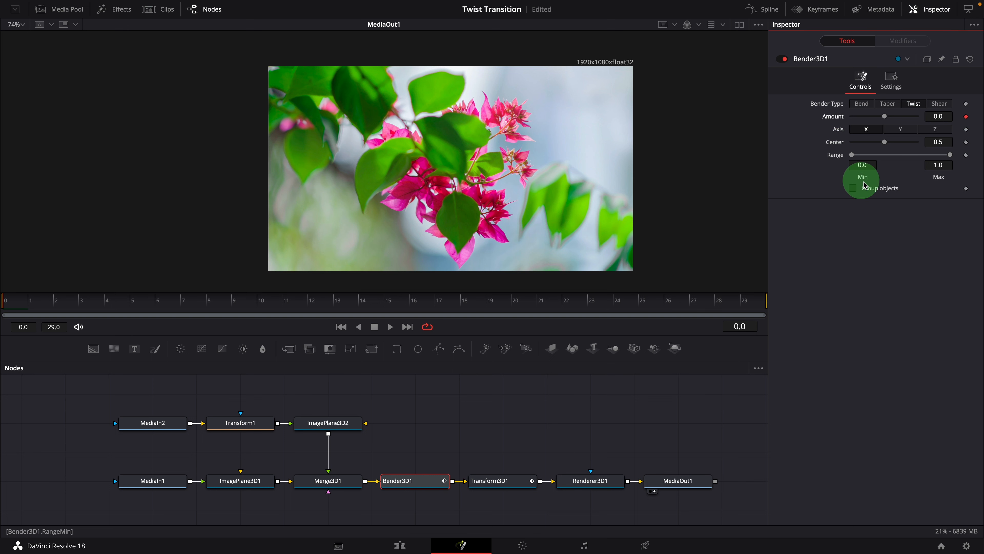
left_click(386, 301)
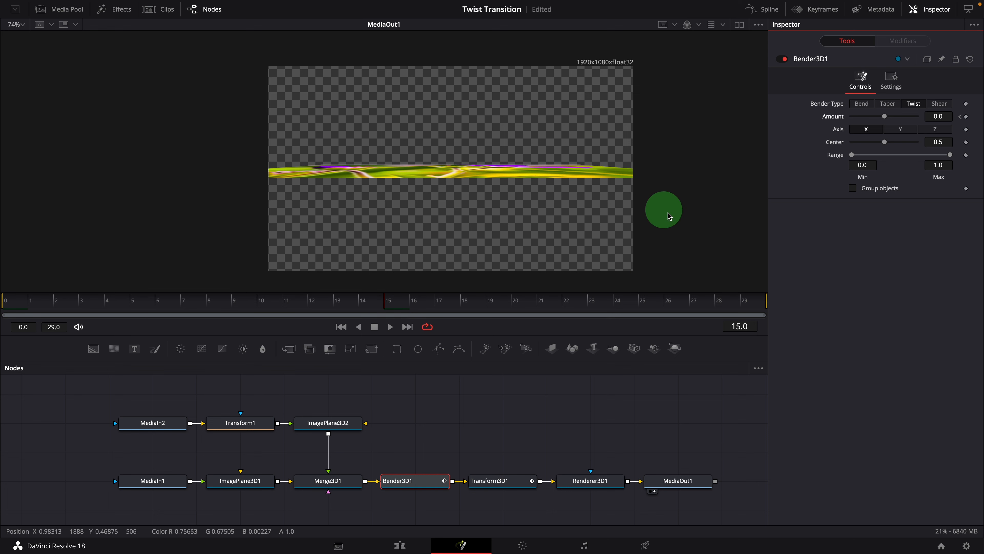
left_click_drag(884, 116, 909, 122)
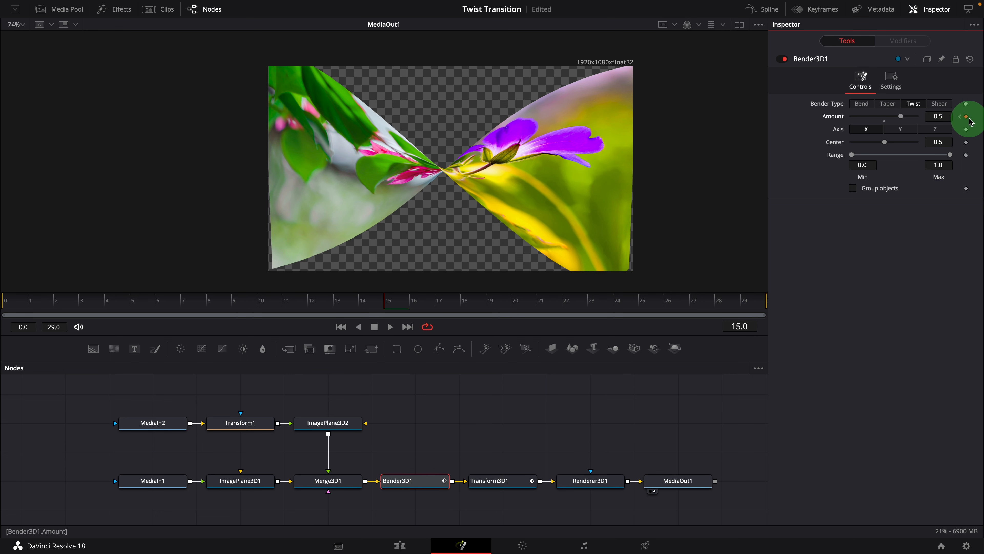
left_click(744, 302)
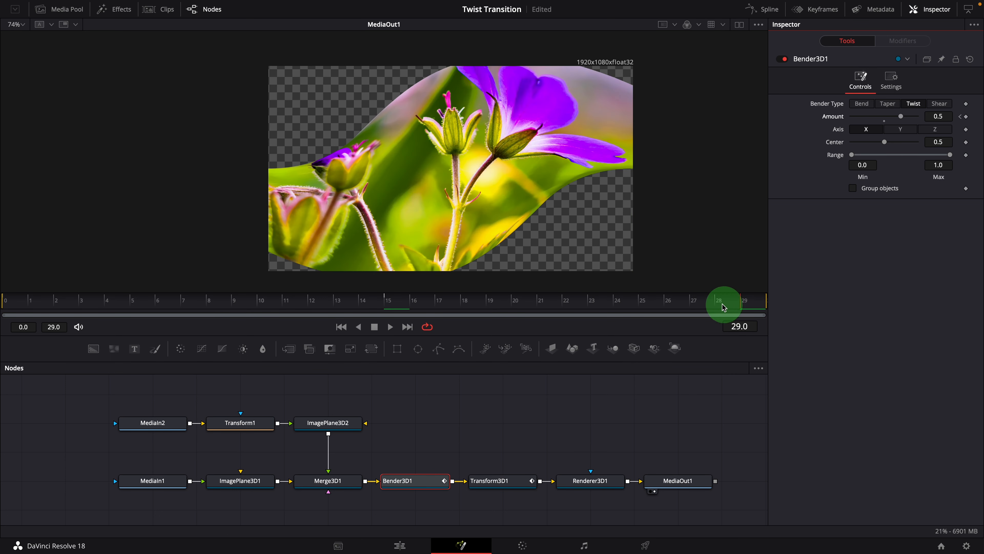
double_click(881, 119)
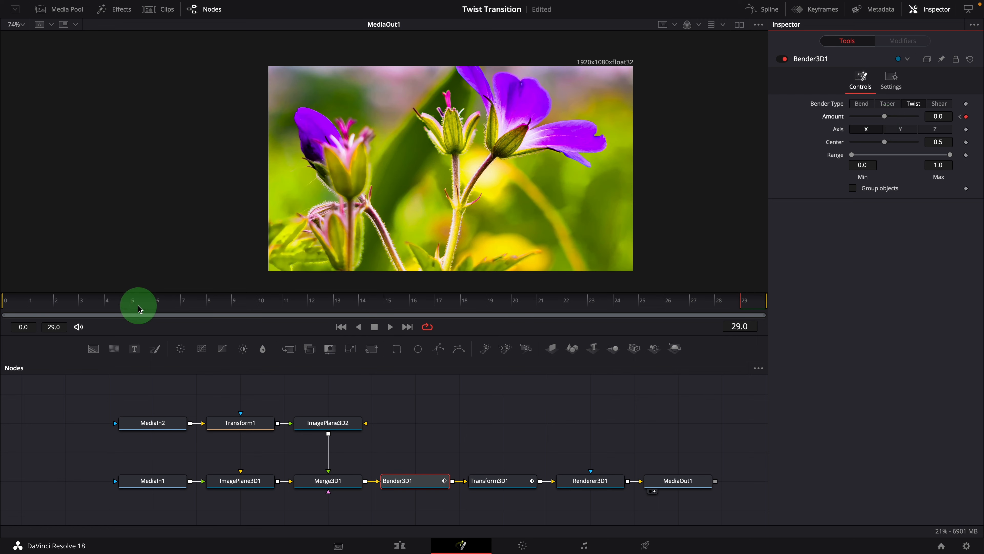
left_click(391, 327)
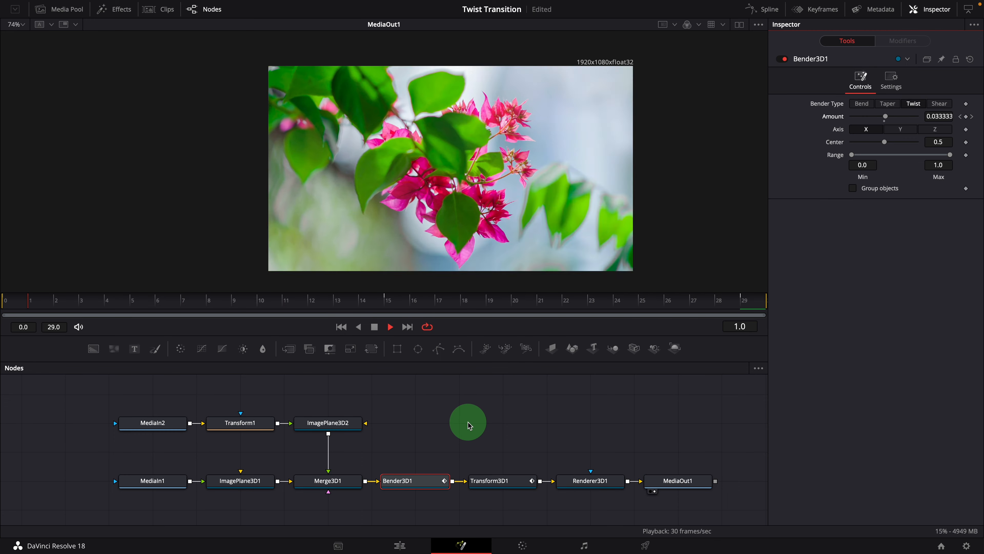
key("space")
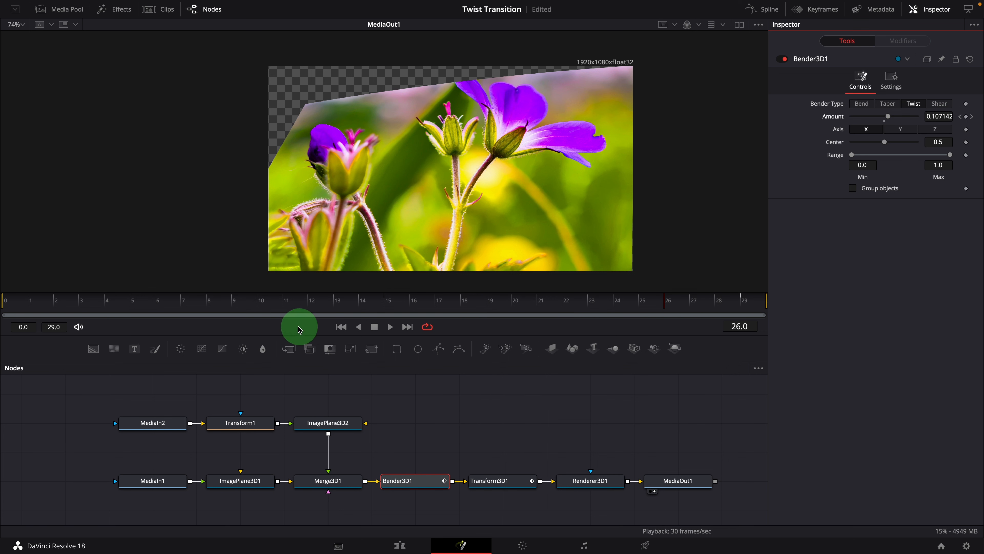
Step: On the Edit page, lengthen the Cross Dissolve between the two photos to 64 frames and play through it
left_click(400, 543)
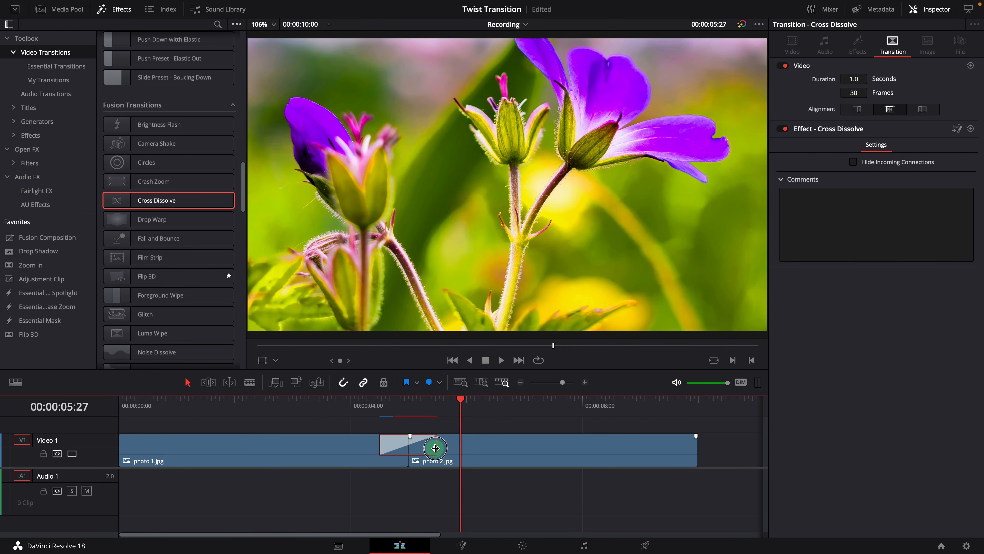
left_click_drag(435, 447, 456, 448)
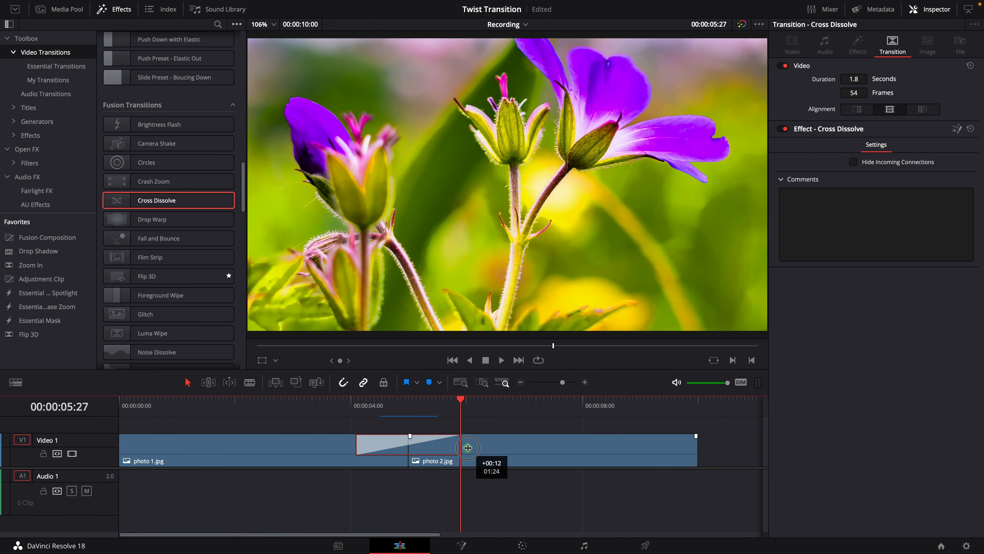
left_click(358, 417)
left_click(346, 414)
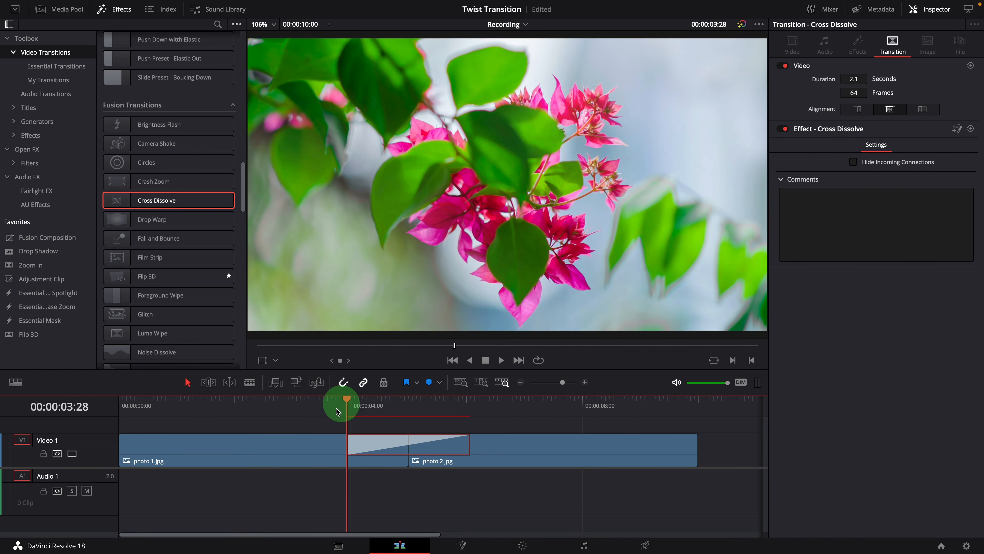
key("space")
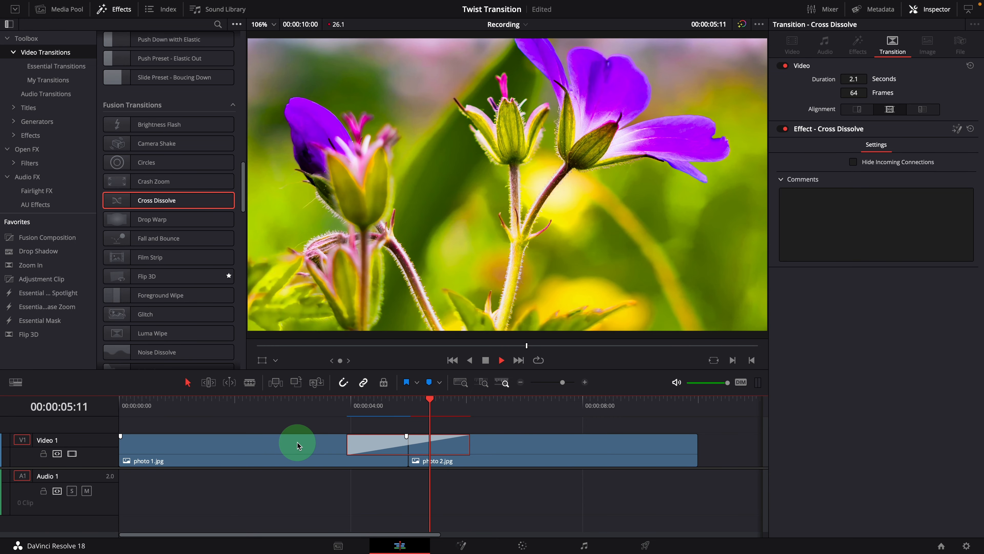
left_click(439, 426)
left_click_drag(429, 415, 461, 450)
Step: Shorten the Cross Dissolve to 18 frames, play it, and step frame by frame around its end
left_click_drag(468, 442, 436, 439)
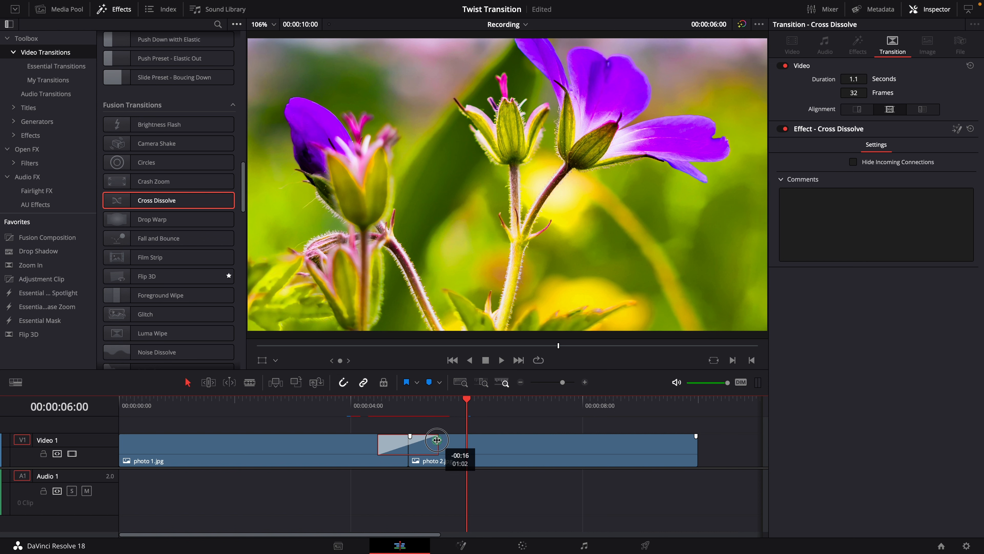
key("space")
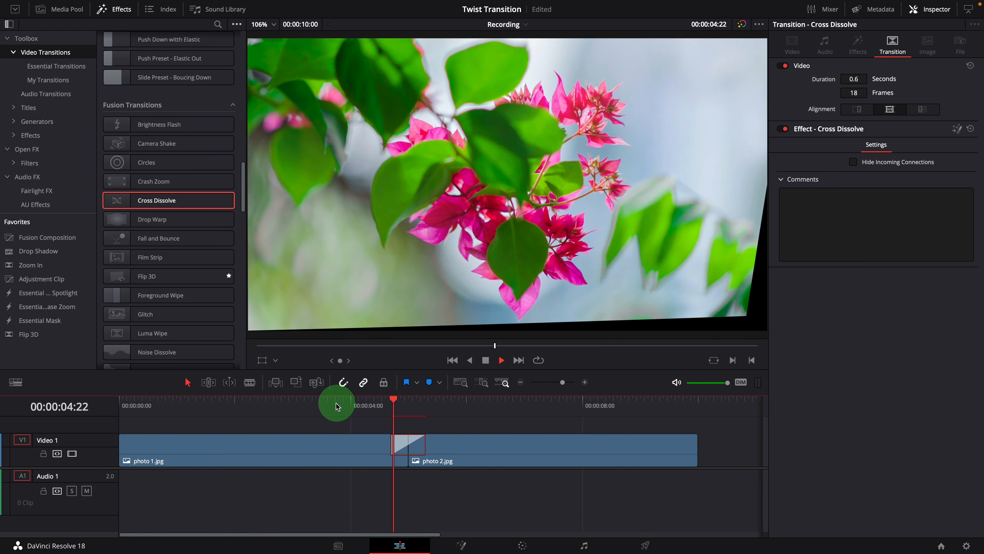
key("space")
key("Left")
key("Left")
key("Left")
key("Left")
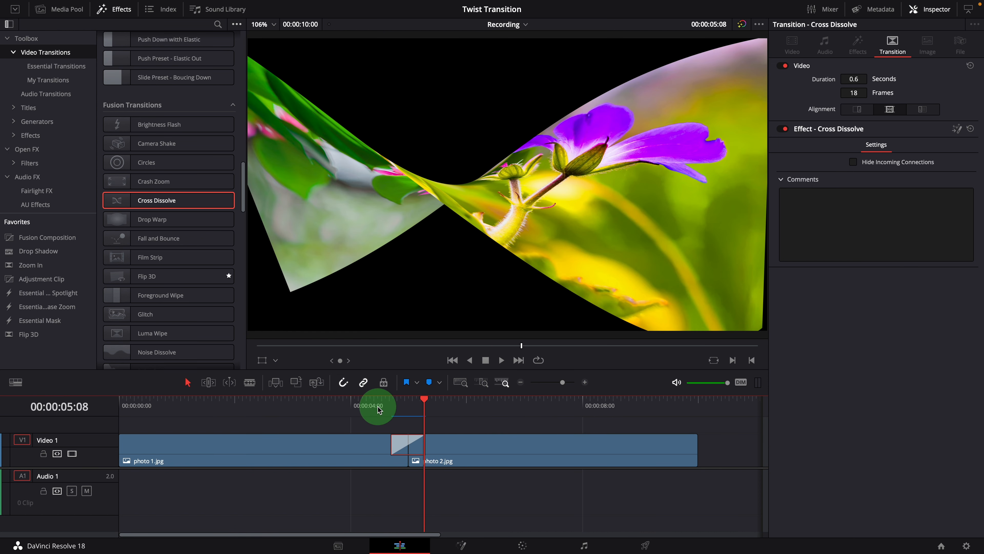
key("Right")
key("Left")
key("Right")
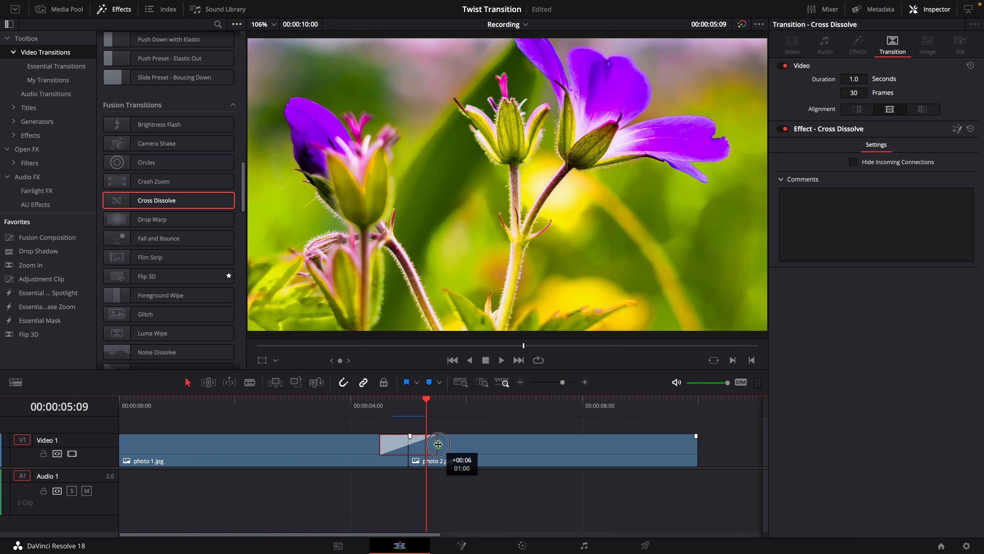
Step: Set the Cross Dissolve duration to 30 frames and open the transition on the Fusion page
left_click_drag(438, 444, 437, 444)
right_click(414, 444)
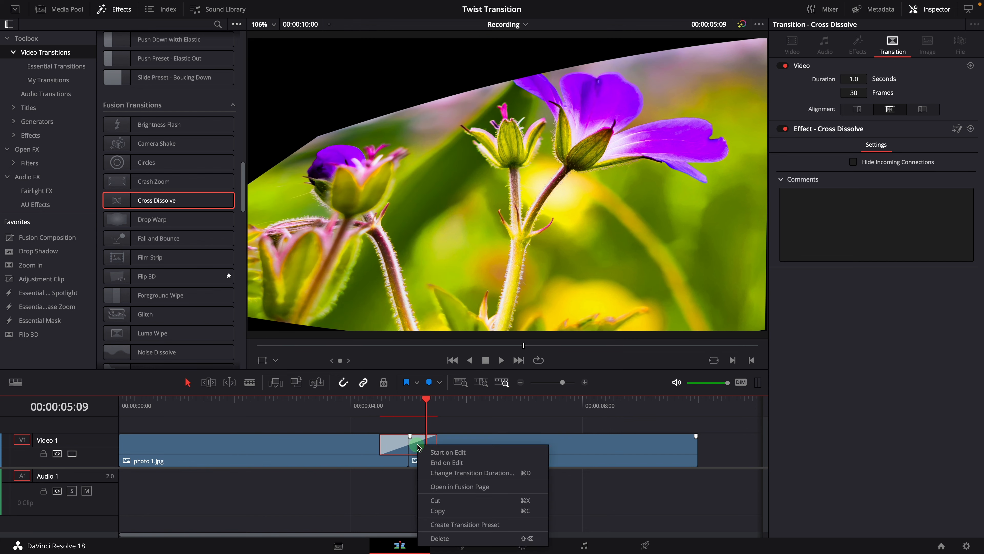
left_click(474, 487)
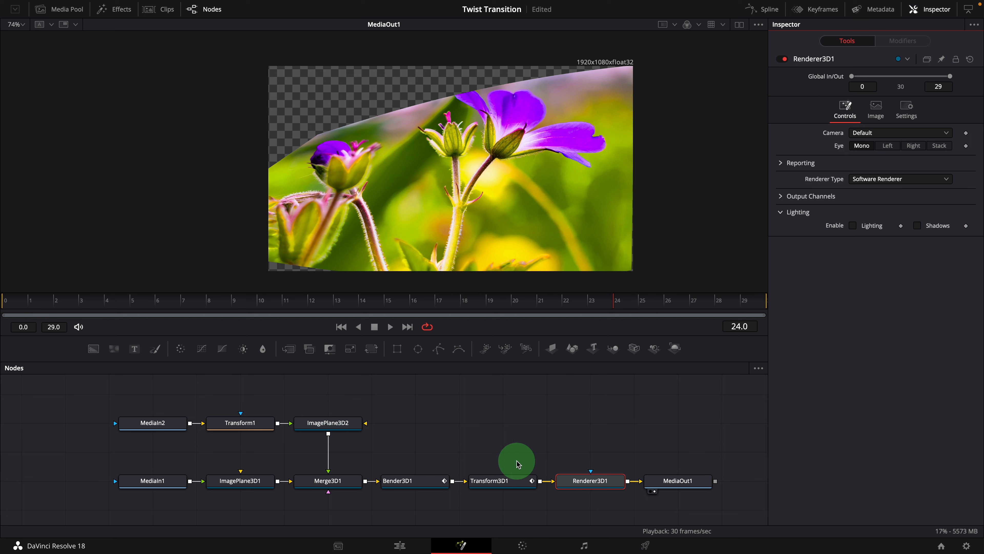
Step: Add a custom Number control named Animate Value to Bender3D1's Controls page, with range 0 to 1 and SliderControl as input
right_click(421, 488)
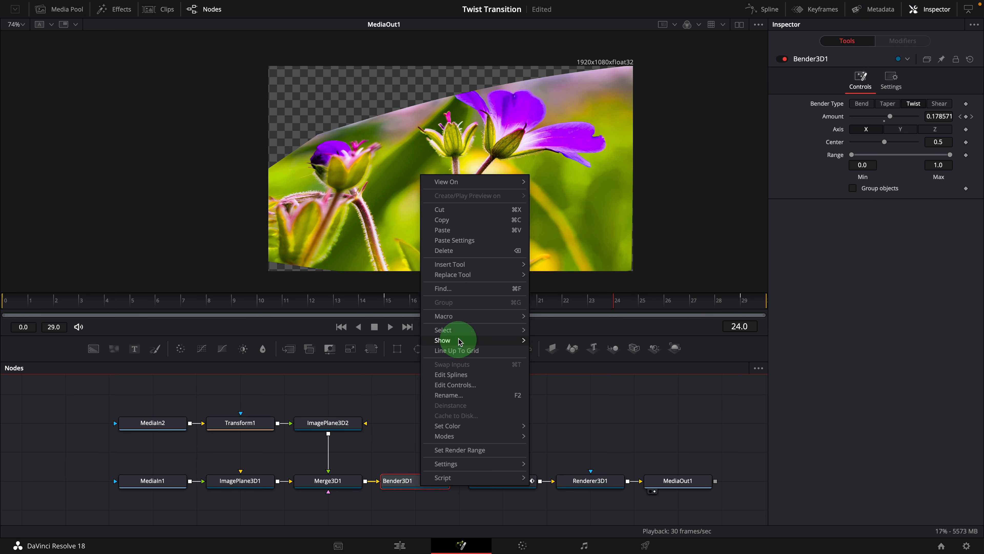
left_click(460, 386)
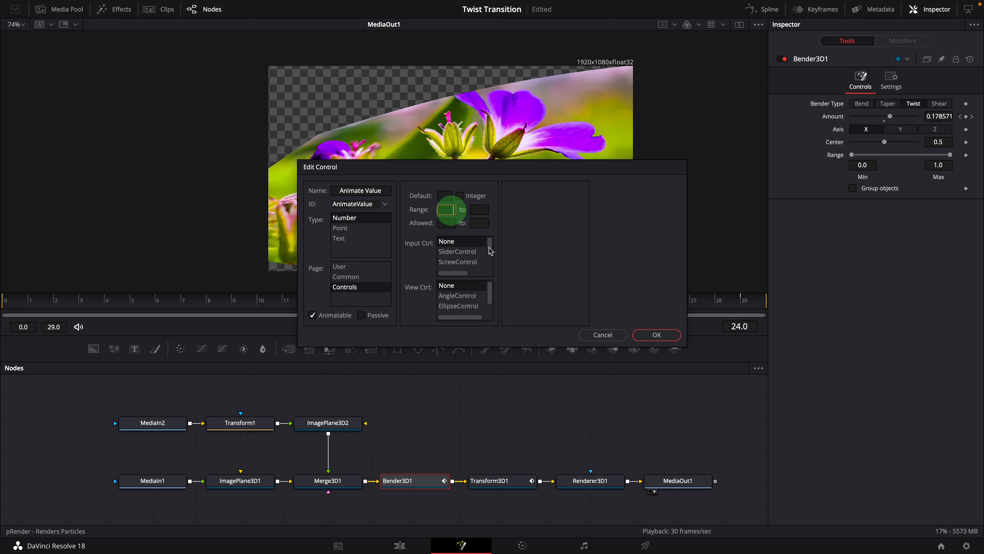
type("0")
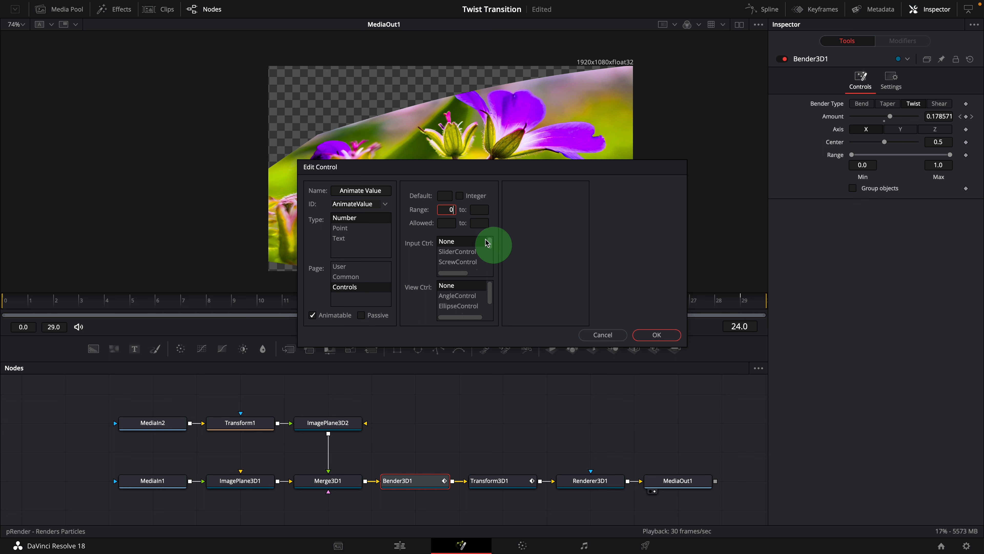
left_click(473, 210)
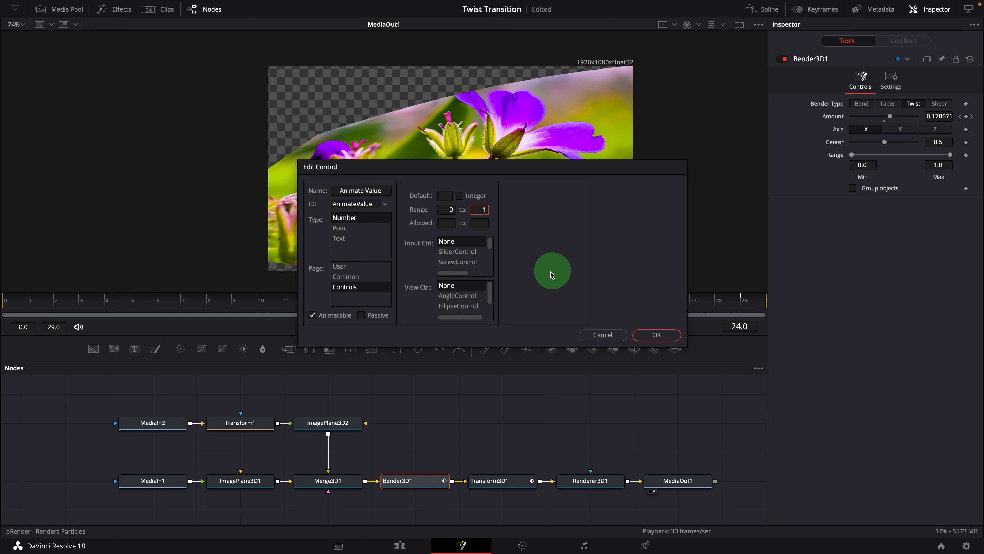
left_click(457, 252)
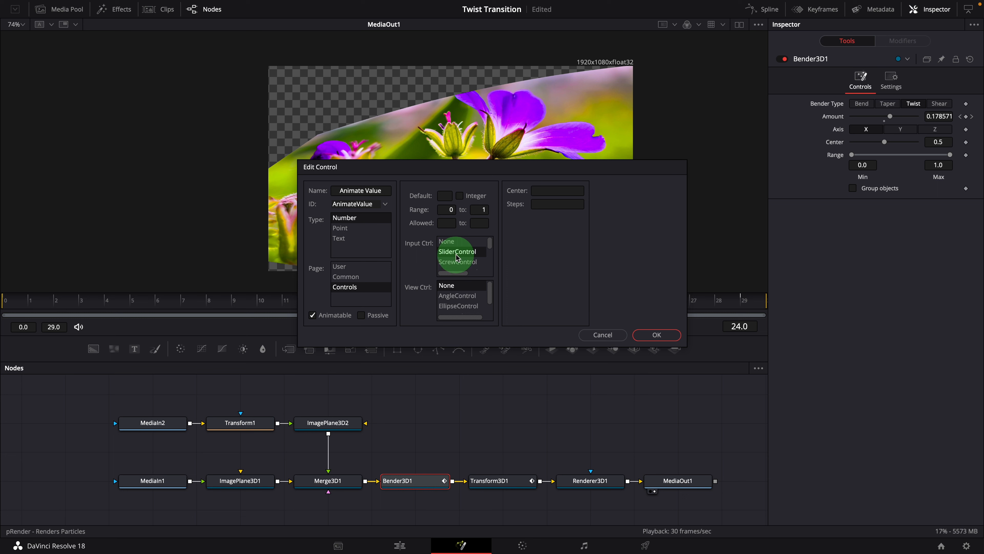
left_click(657, 336)
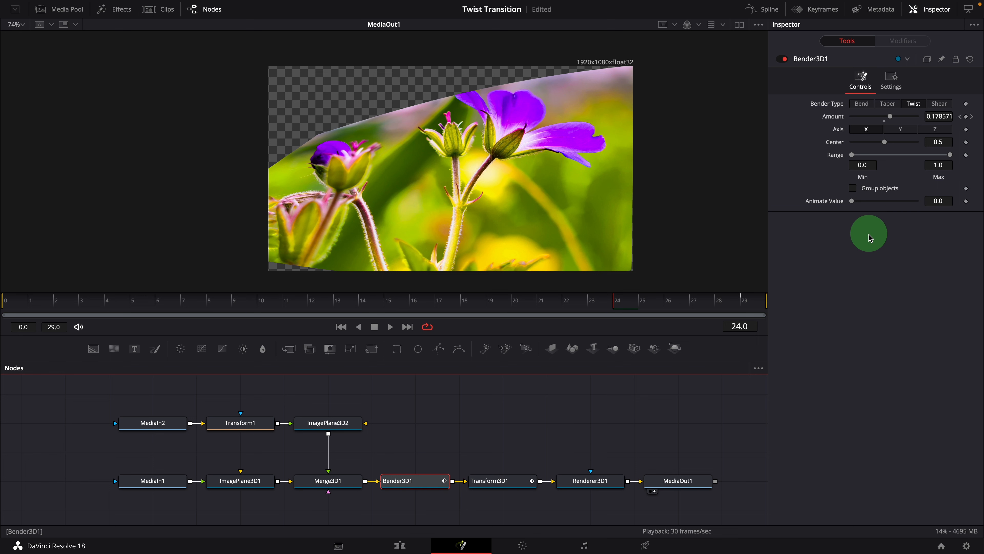
Step: Modify Bender3D1's Animate Value with Anim Curves and review the modifier's curve, scaling and timing settings
right_click(827, 202)
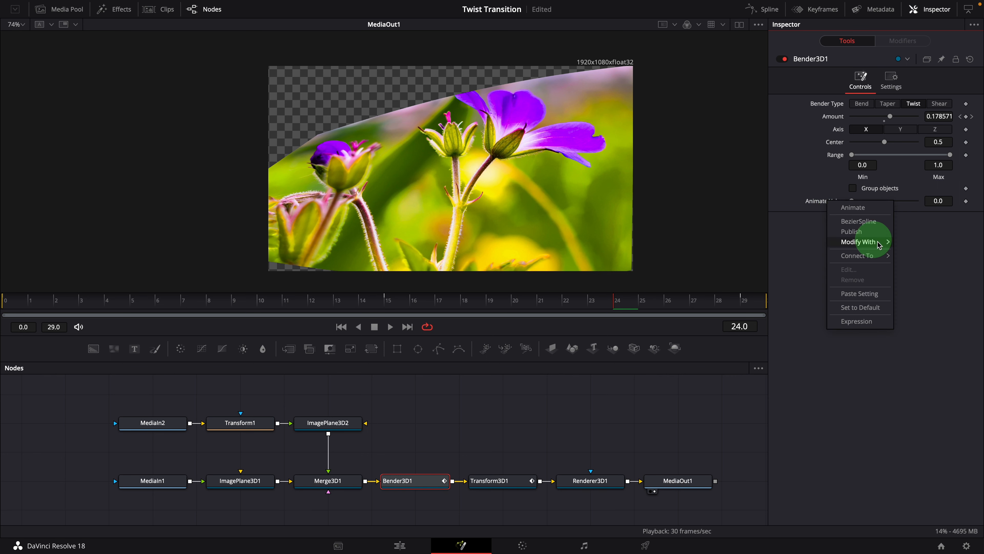
mouse_move(872, 242)
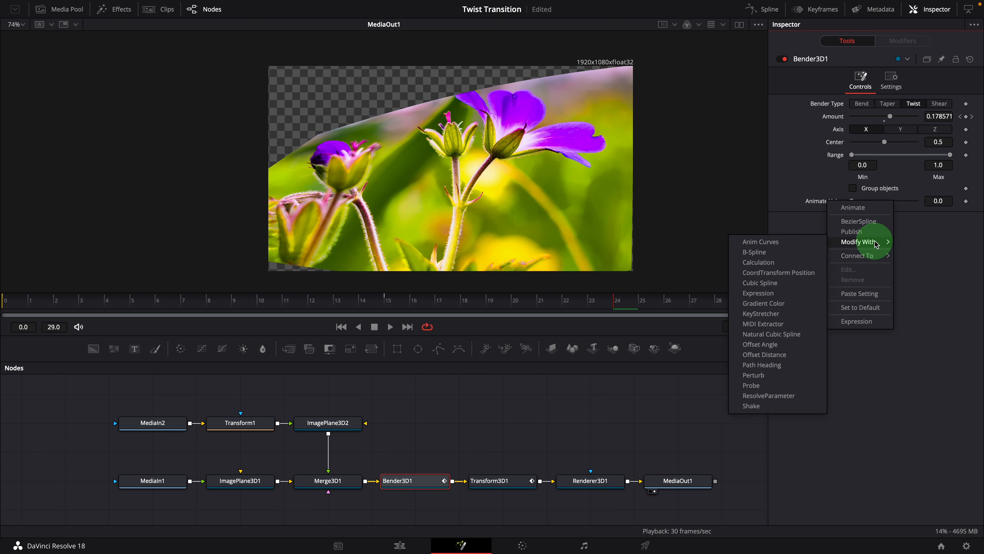
left_click(775, 245)
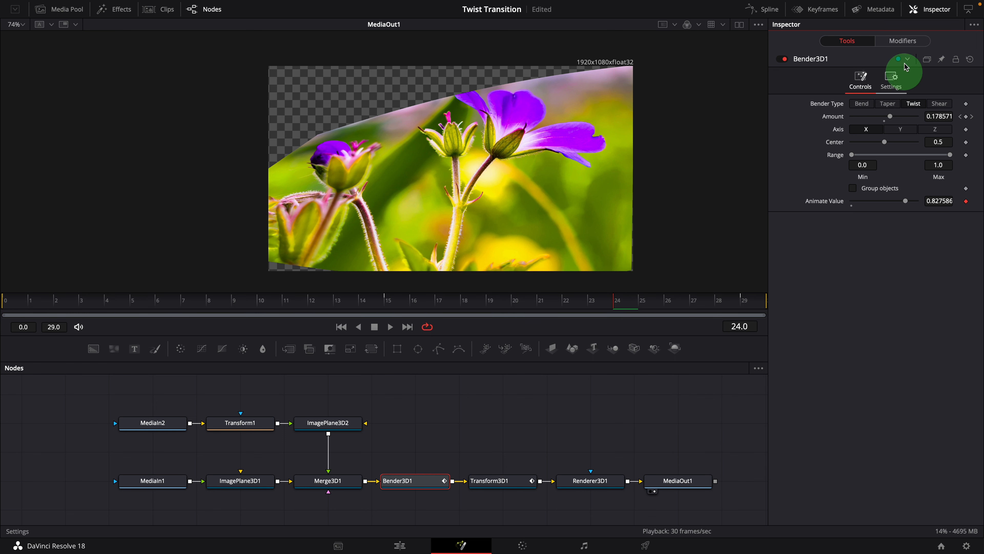
left_click(903, 40)
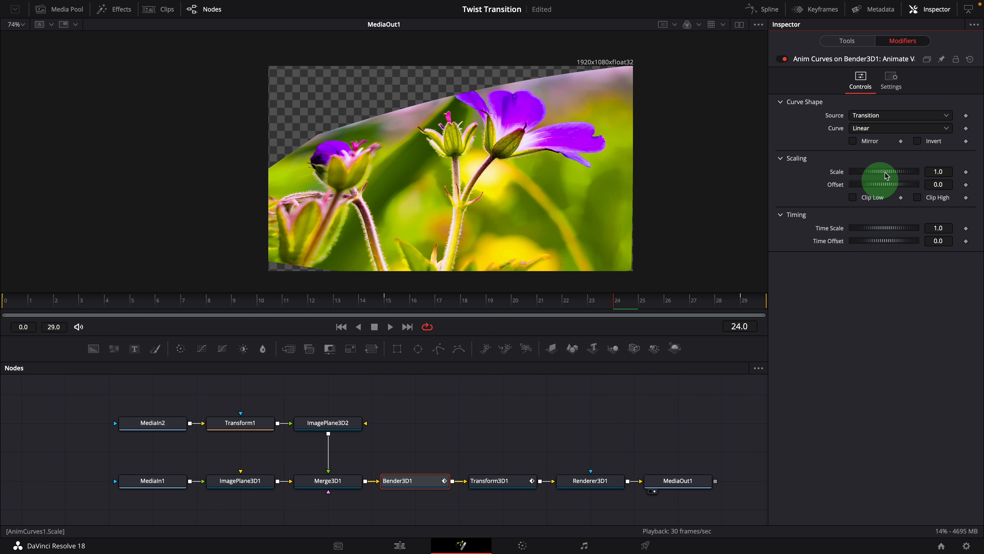
left_click(847, 40)
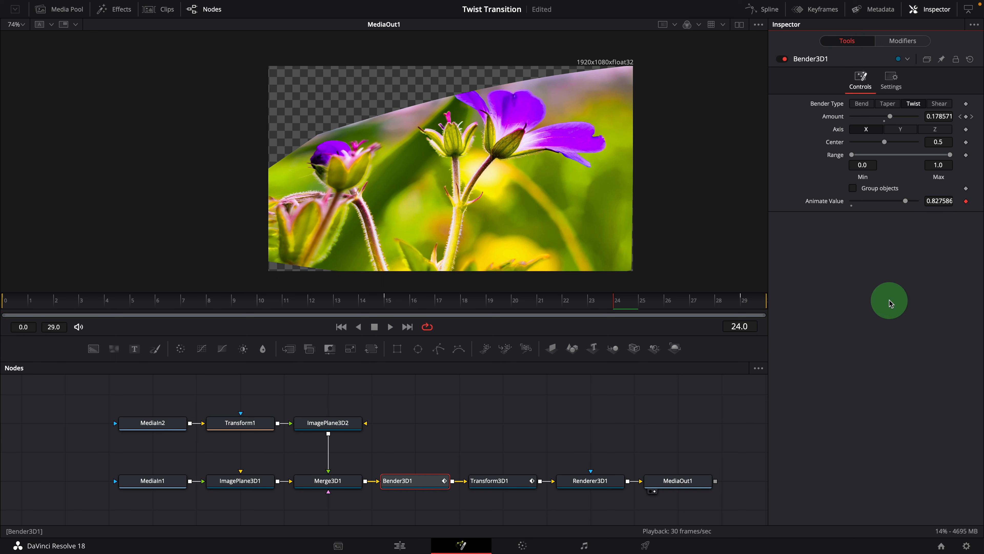
Step: Reset Bender3D1's keyframed Amount, drive it with the expression AnimateValue, and scrub through the twist
double_click(832, 119)
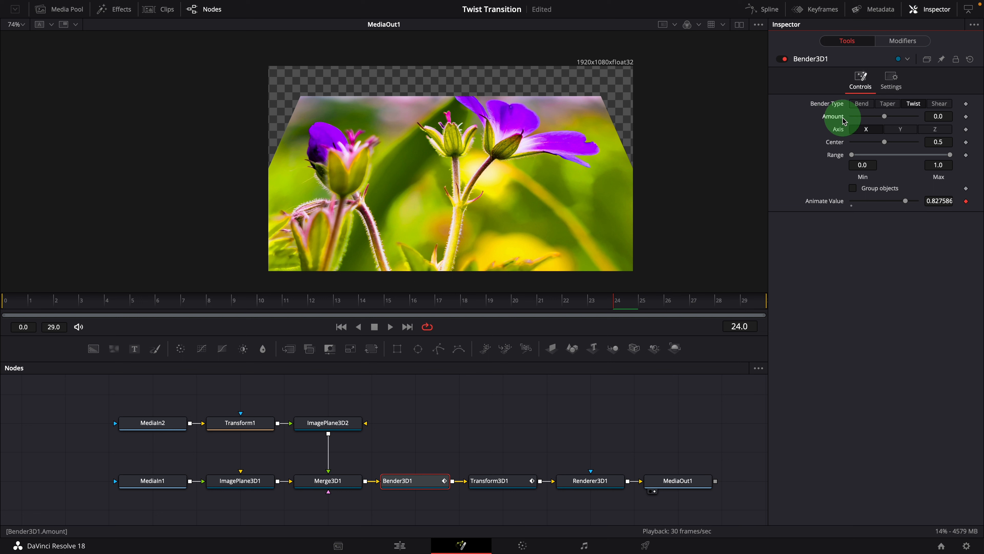
right_click(835, 122)
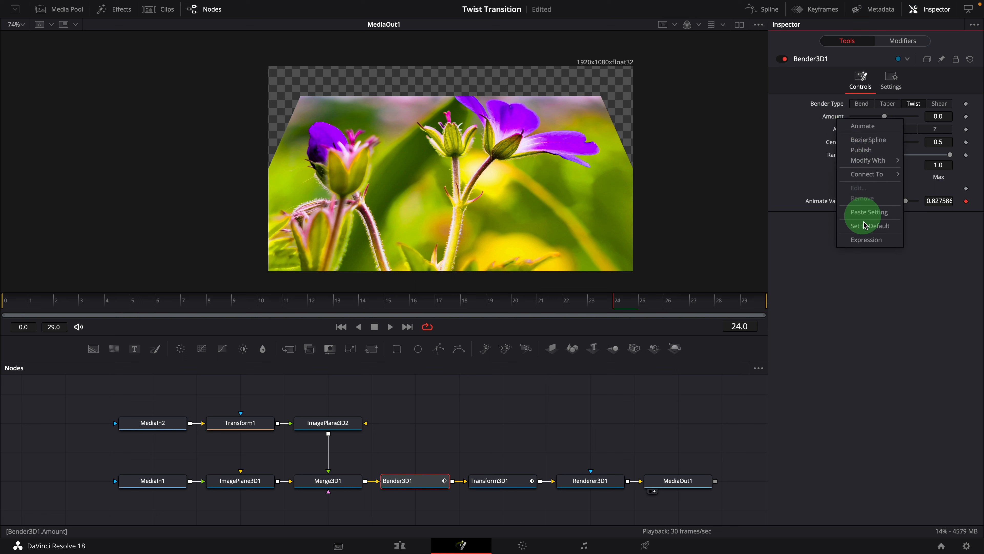
left_click(866, 239)
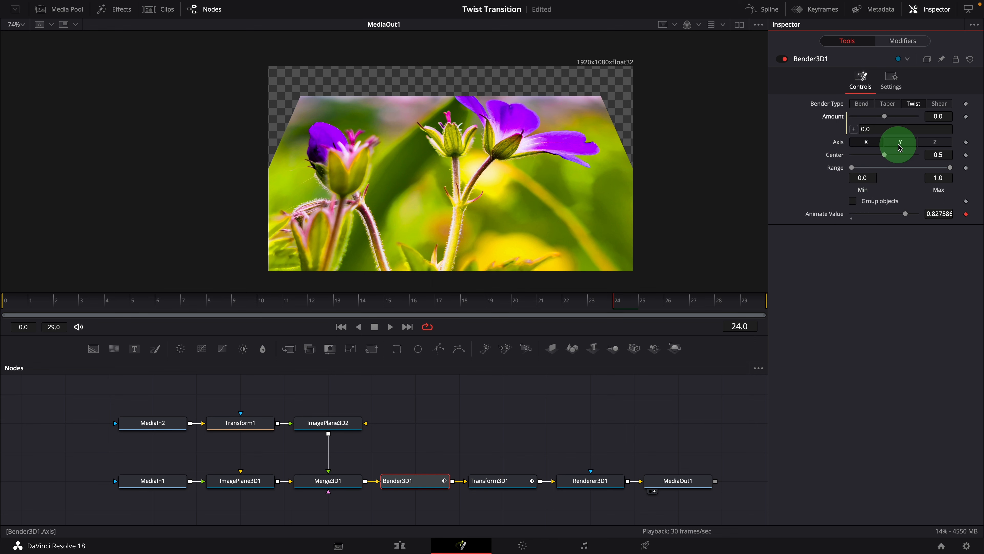
key("BackSpace")
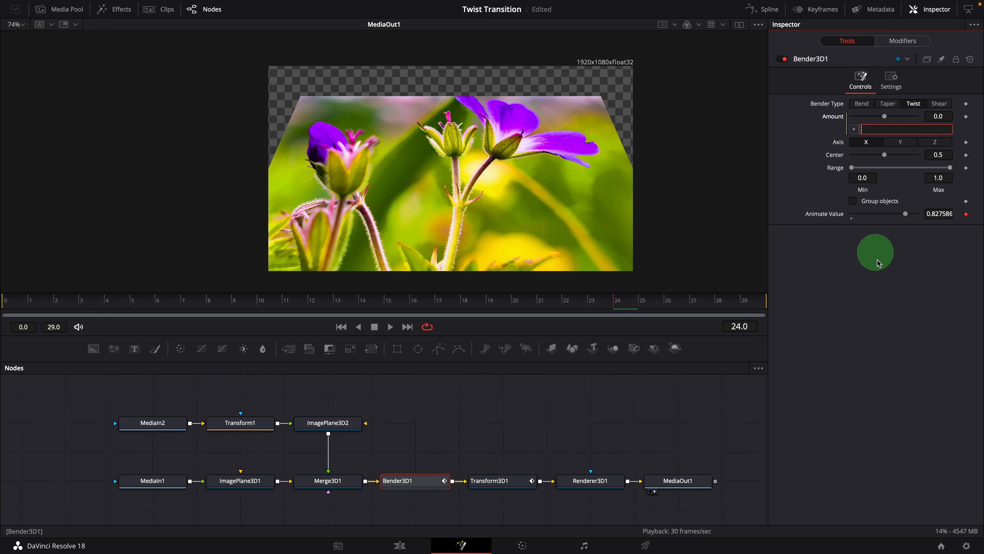
left_click_drag(846, 214, 844, 212)
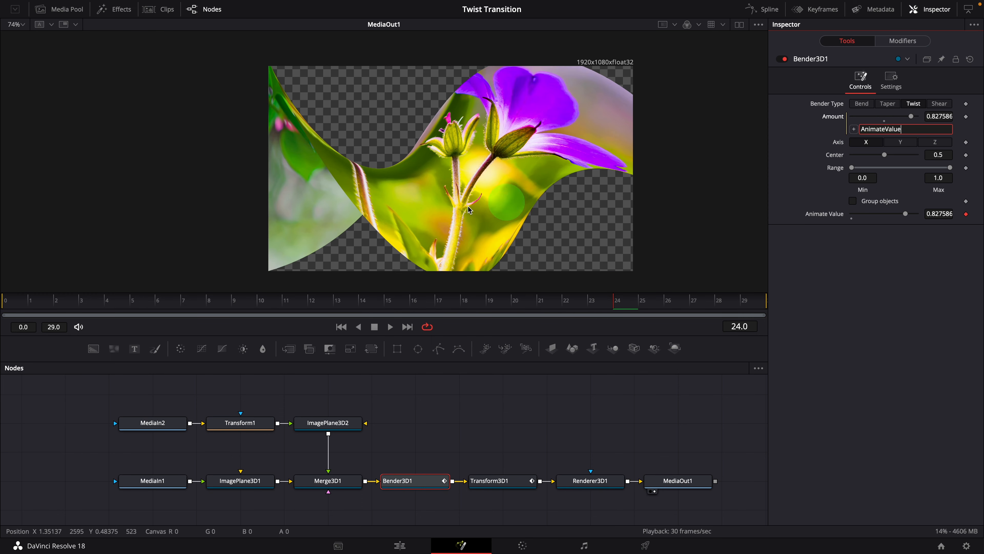
left_click_drag(125, 307, 361, 295)
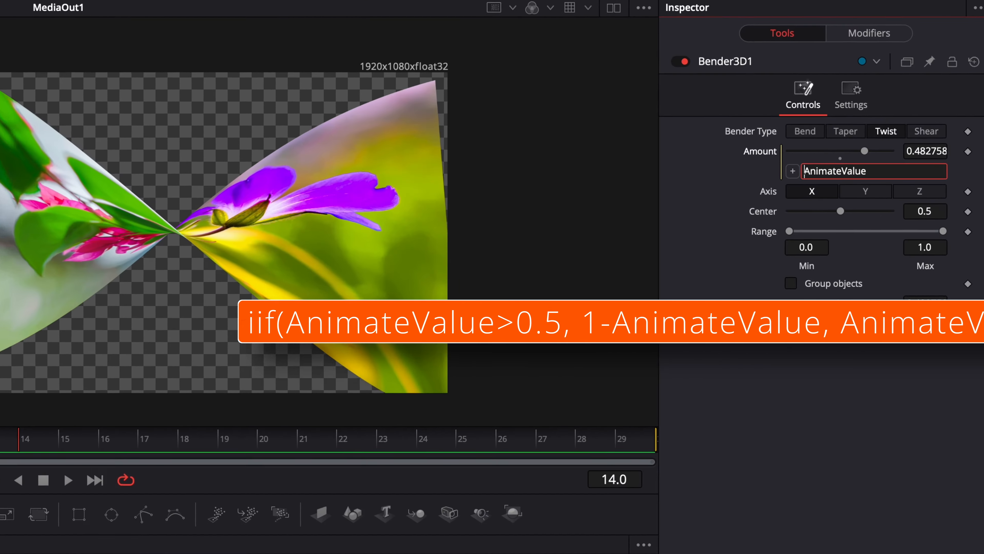
Step: Change Bender3D1's Amount expression to iif(AnimateValue>0.5, 1-AnimateValue, AnimateValue) and scrub to frame 18
left_click(861, 129)
type("iif(")
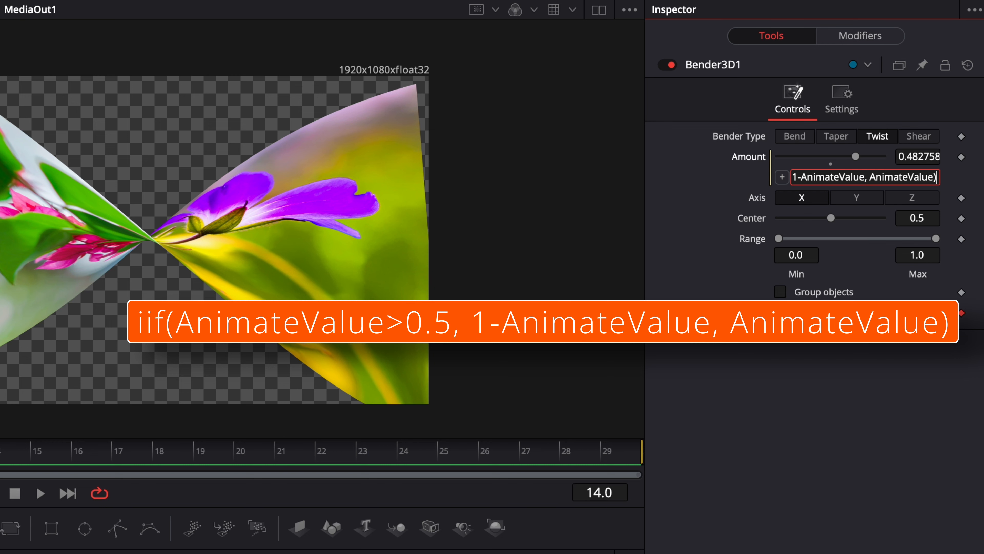
left_click(917, 218)
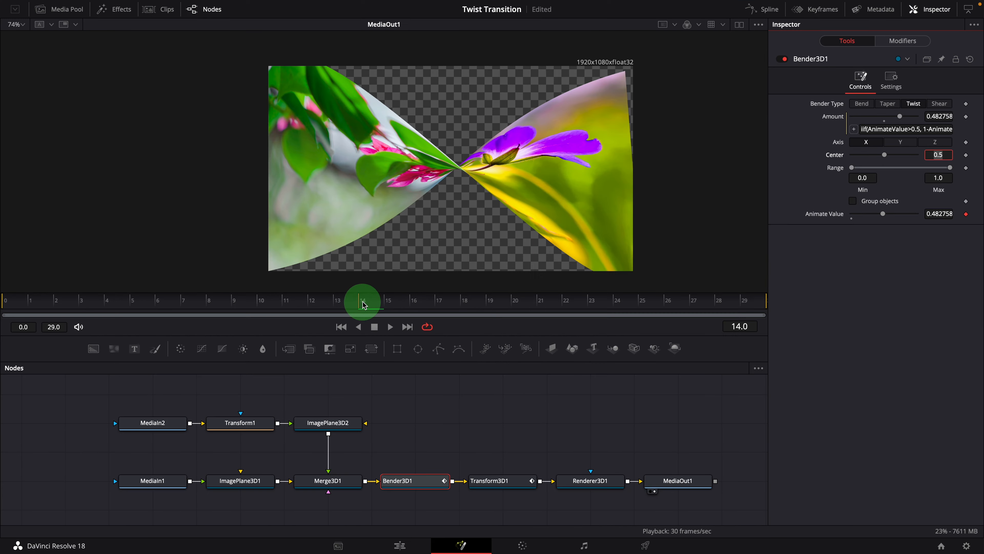
left_click_drag(0, 455, 47, 466)
left_click_drag(397, 309, 465, 309)
left_click(470, 432)
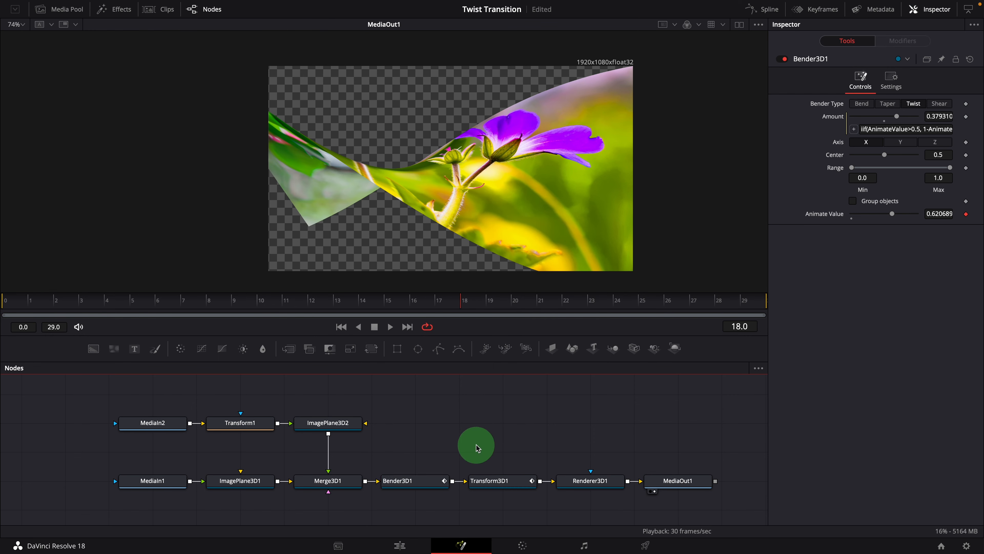
Step: Reset the keyframed X rotation of Transform3D1 to its default
left_click(502, 482)
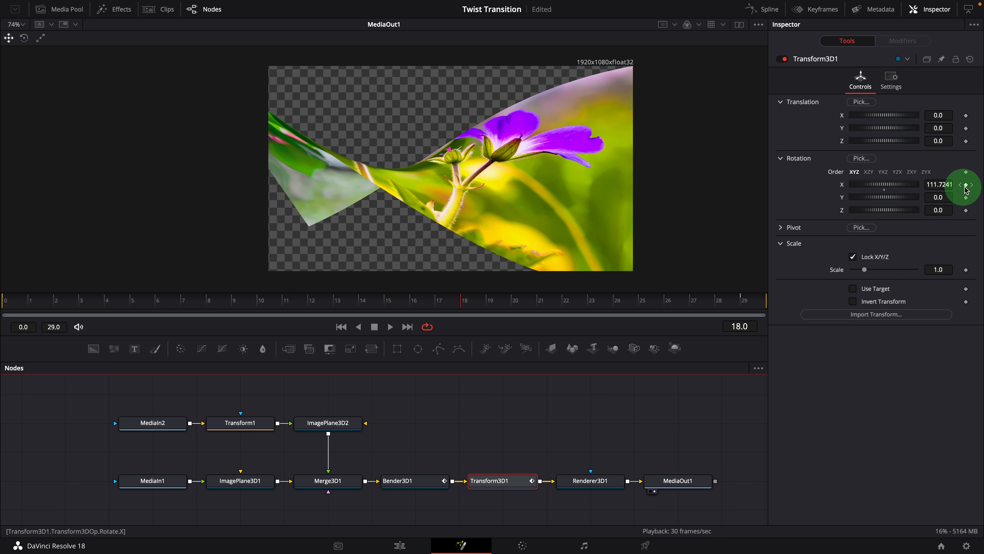
left_click(857, 189)
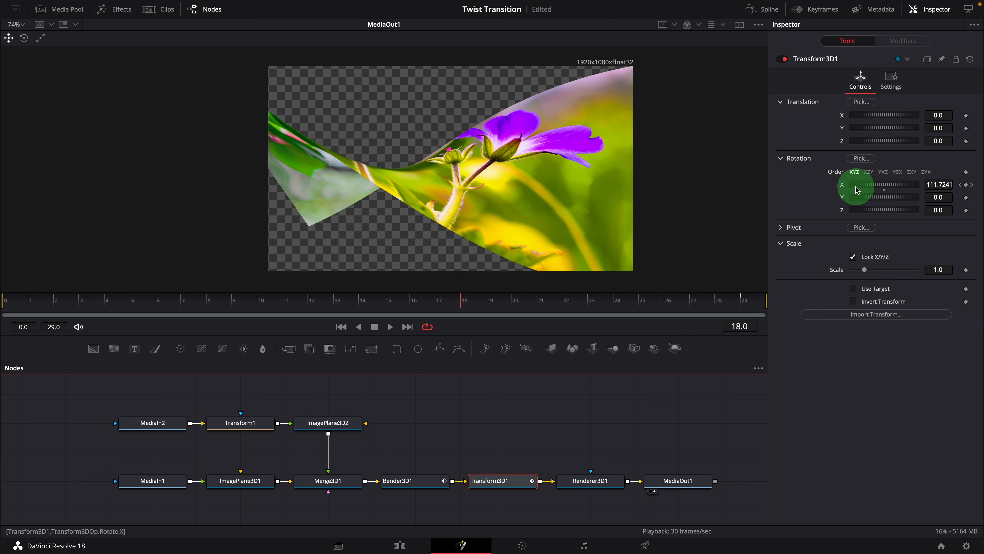
left_click(843, 190)
left_click(867, 199)
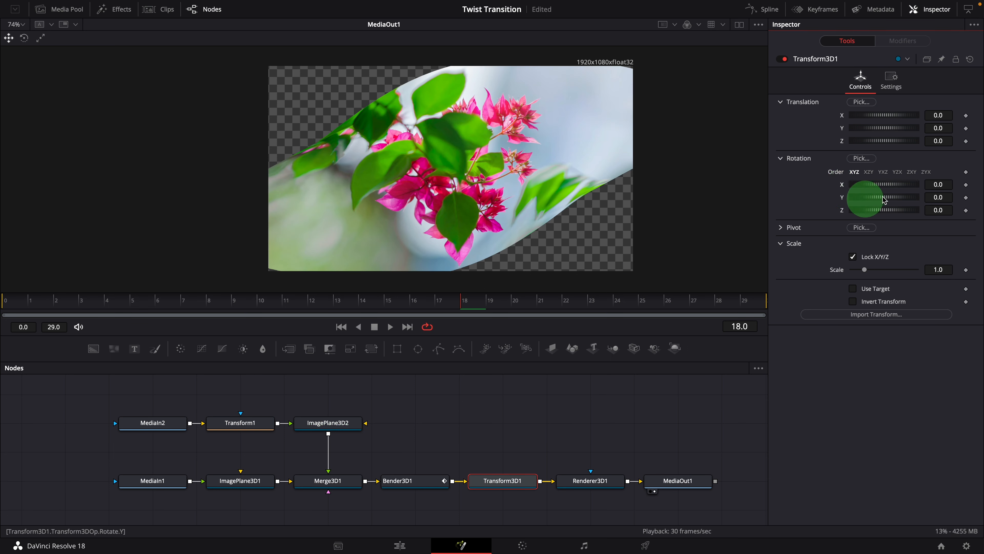
Step: Drive Transform3D1's X rotation with the expression Bender3D1.AnimateValue*180, then scrub and play the transition
left_click(946, 187)
left_click(892, 278)
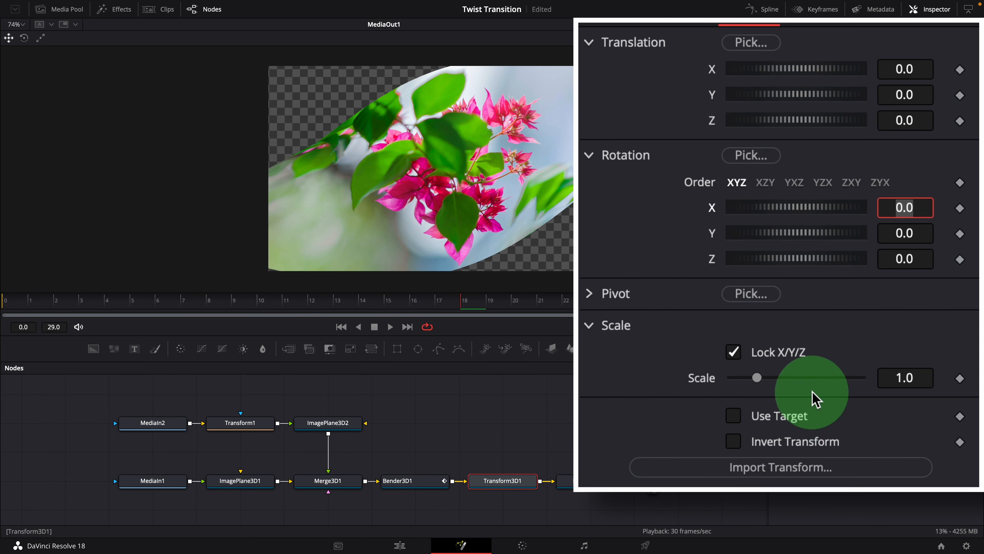
type("=")
key("Return")
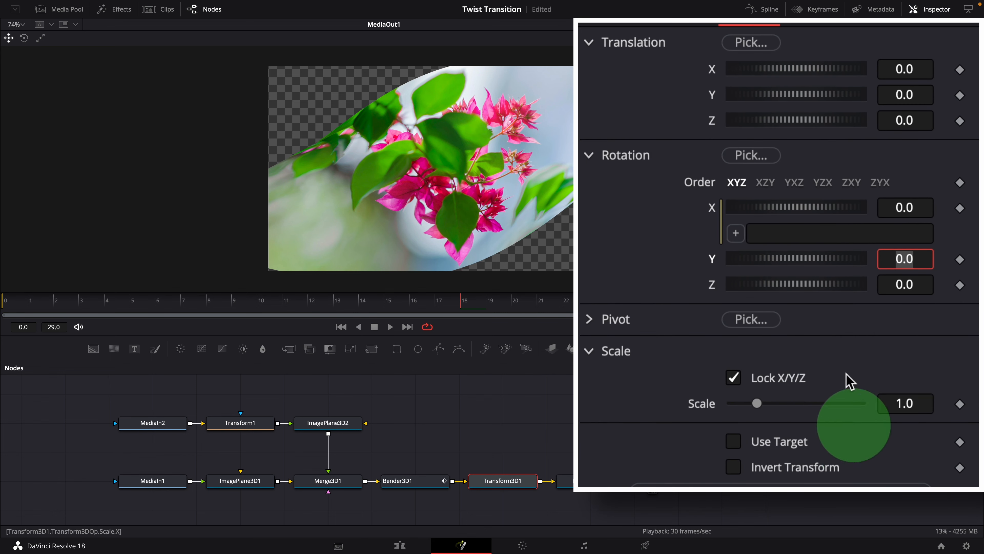
left_click(813, 235)
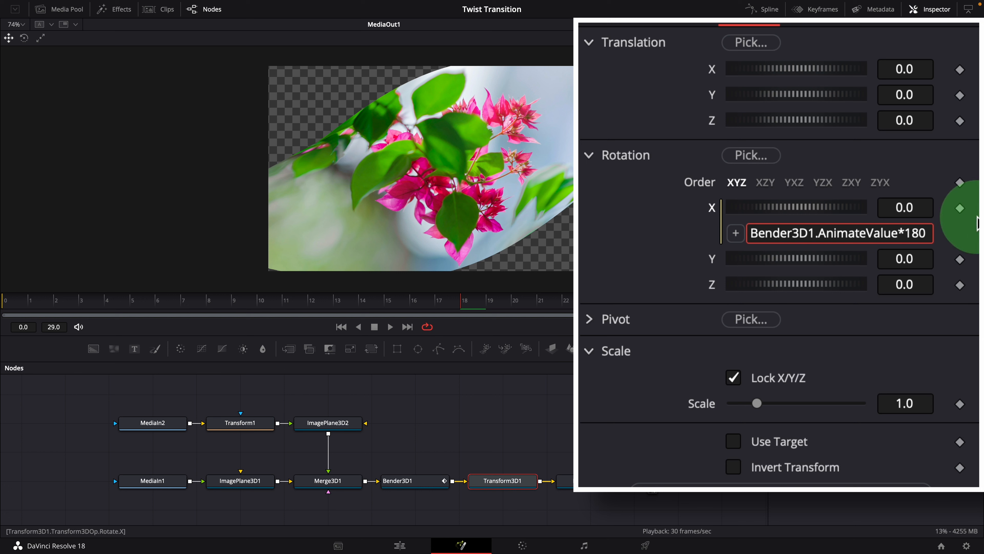
left_click(953, 242)
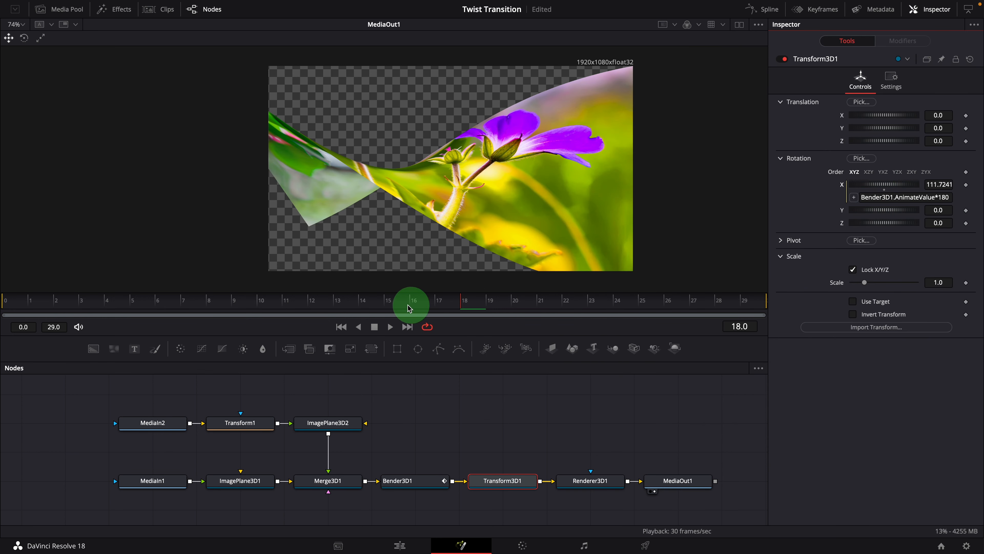
left_click_drag(409, 309, 614, 308)
left_click(502, 446)
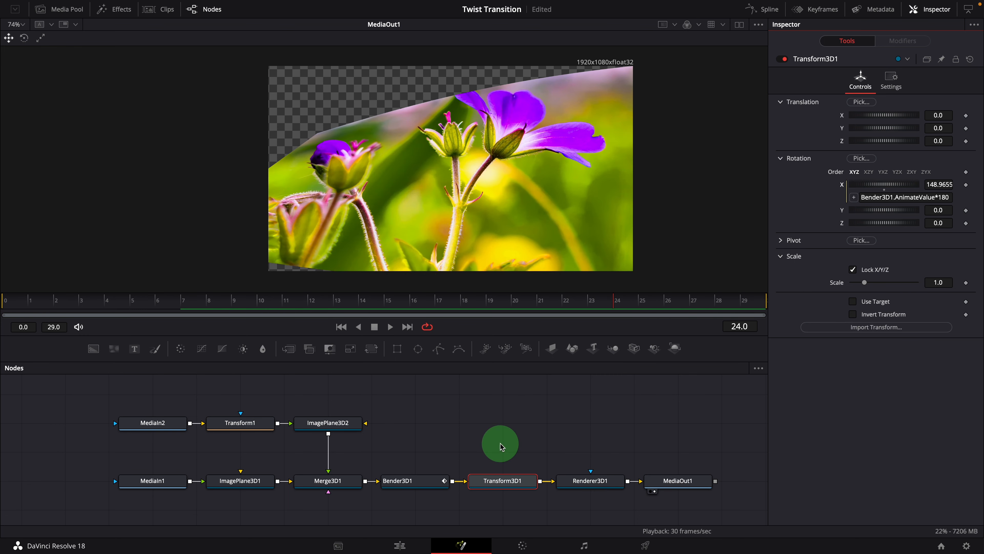
left_click(46, 309)
key("space")
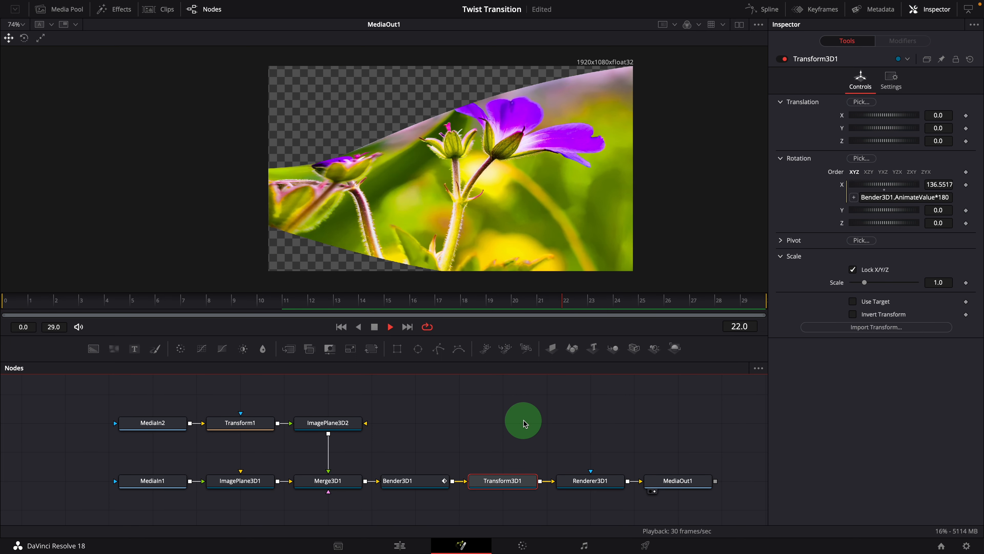
key("space")
Step: Set the Anim Curves modifier on Bender3D1 to an Easing curve with Sine in and Bounce out, and play the transition
left_click(412, 481)
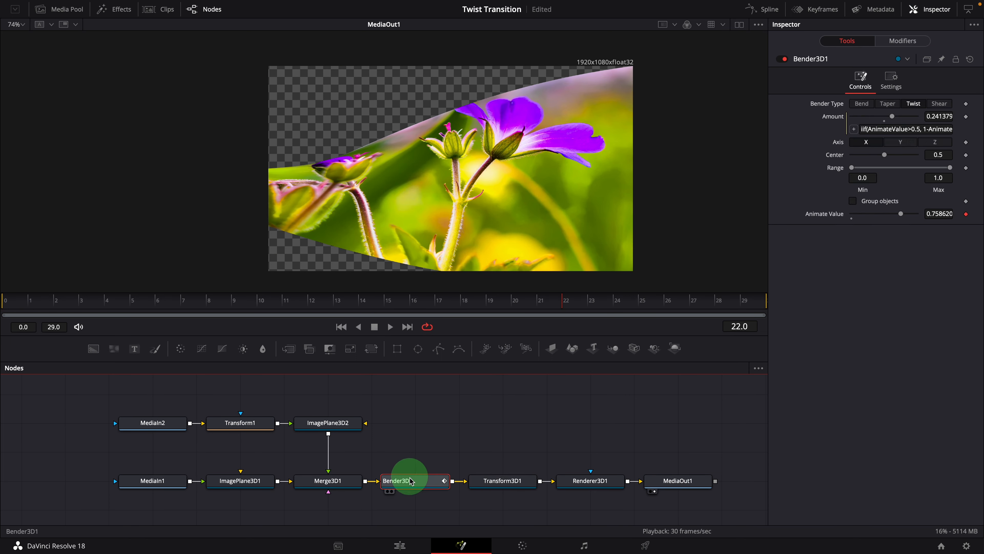
left_click(903, 40)
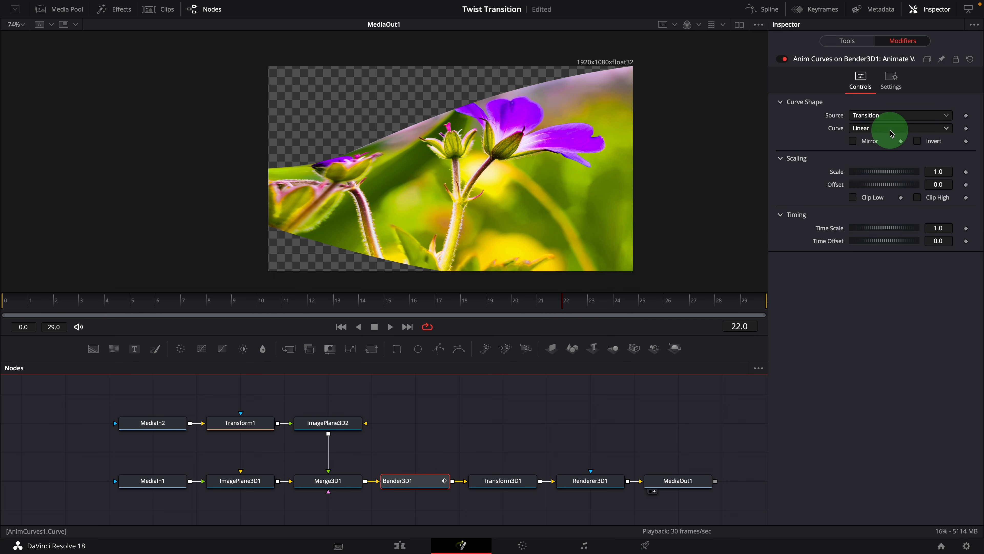
left_click(891, 132)
left_click(861, 154)
left_click(934, 142)
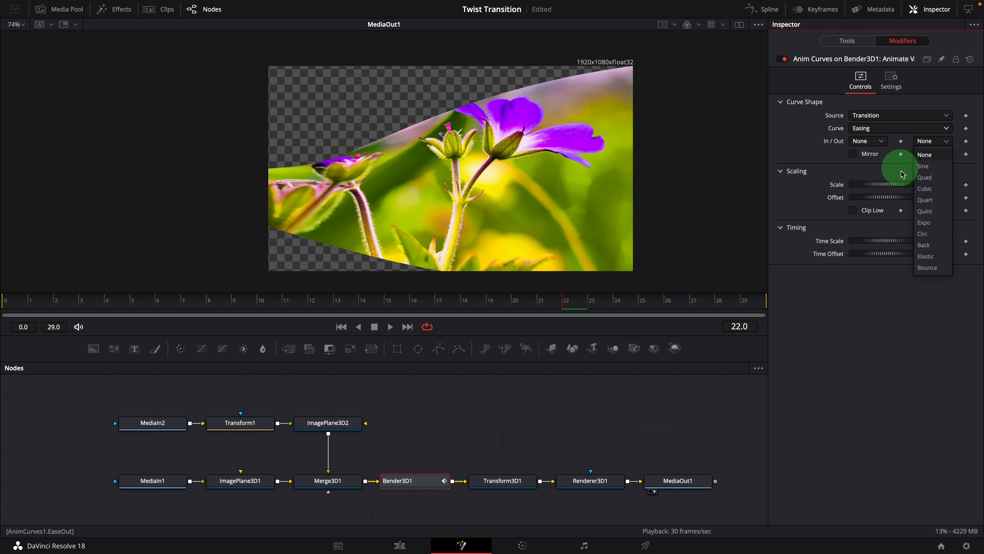
left_click(927, 267)
left_click(486, 304)
key("space")
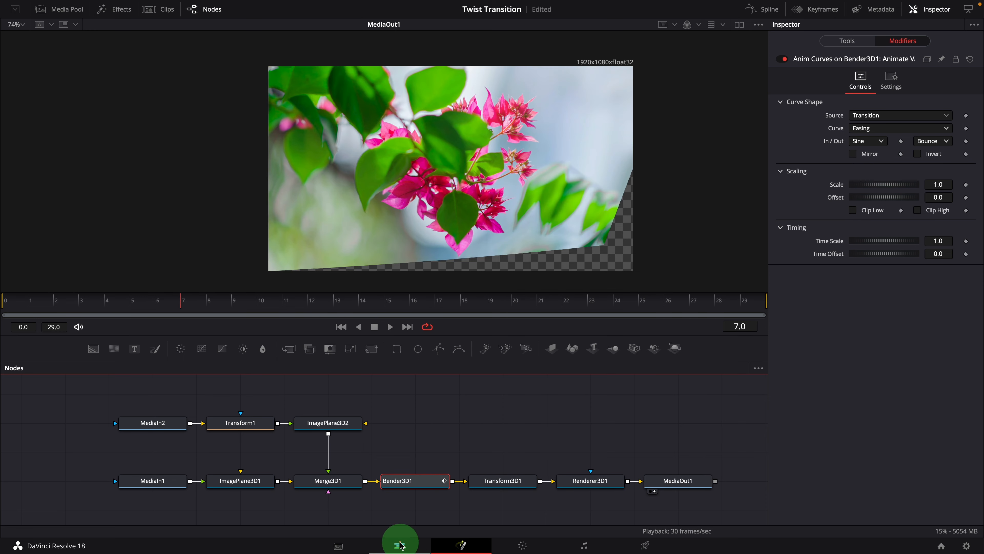
Step: On the Edit page, lengthen the Cross Dissolve between the two photos to 66 frames and play it repeatedly
left_click(400, 546)
left_click_drag(433, 450, 473, 448)
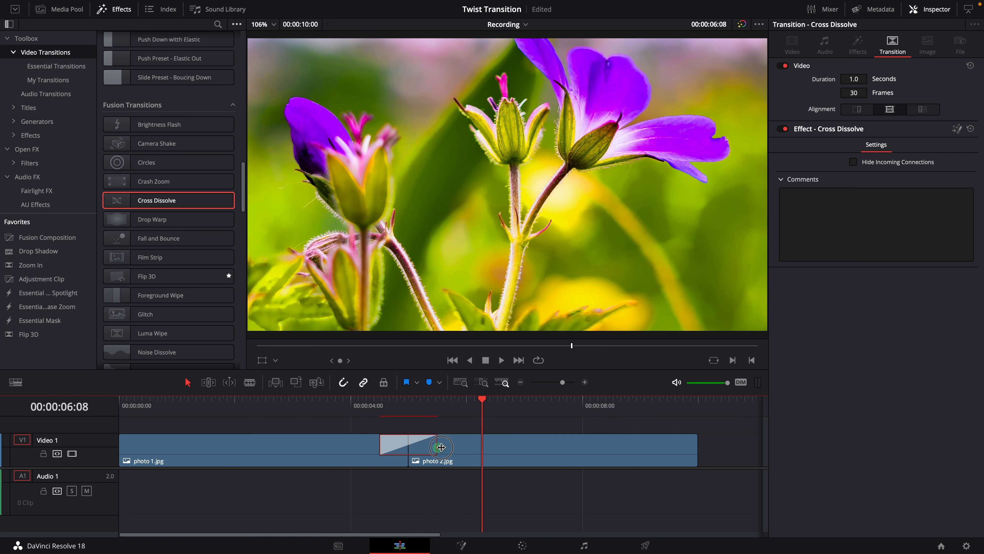
left_click(345, 403)
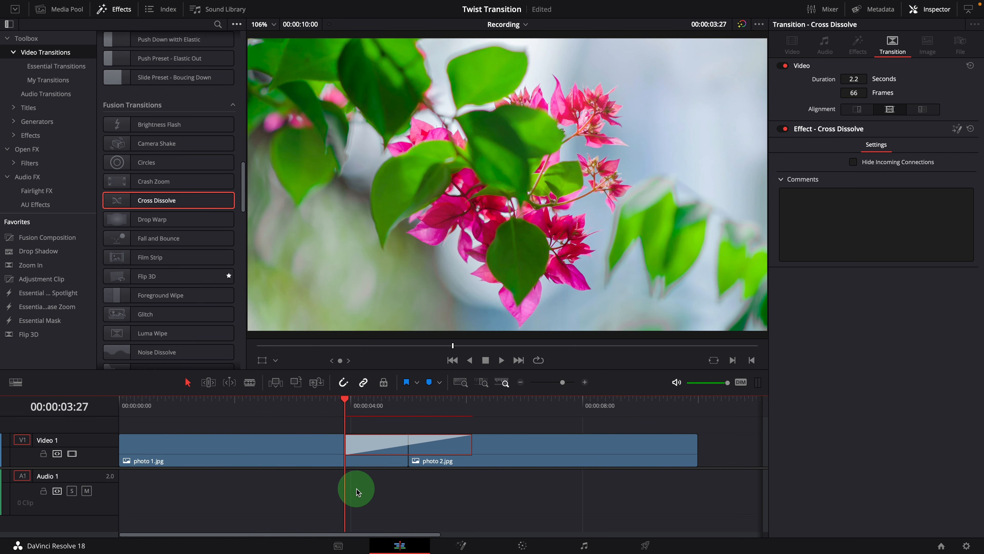
key("space")
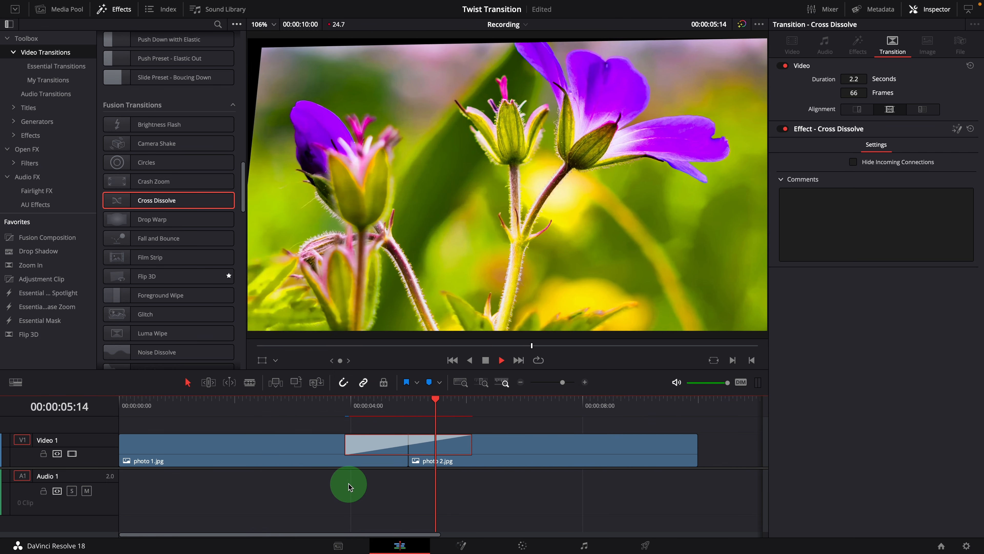
left_click(334, 406)
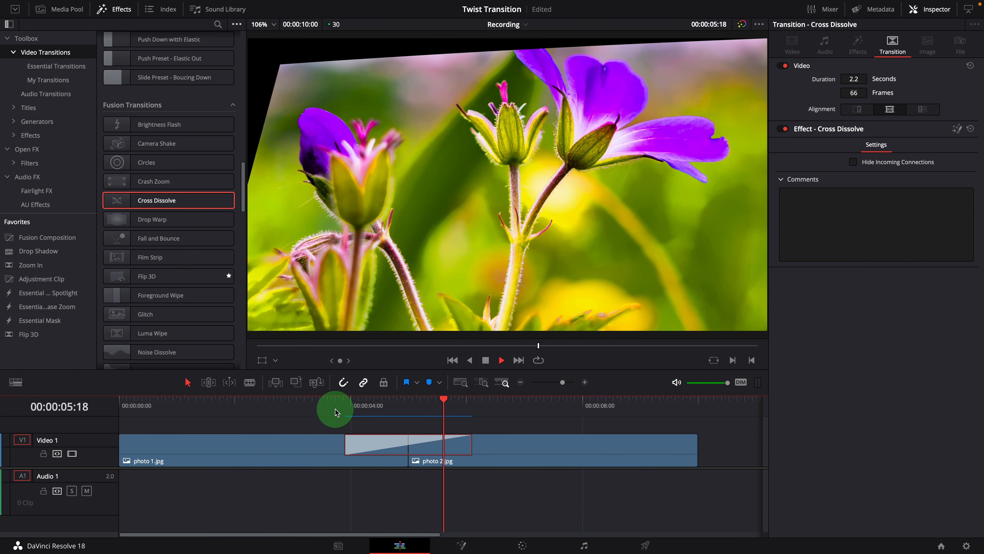
left_click(339, 408)
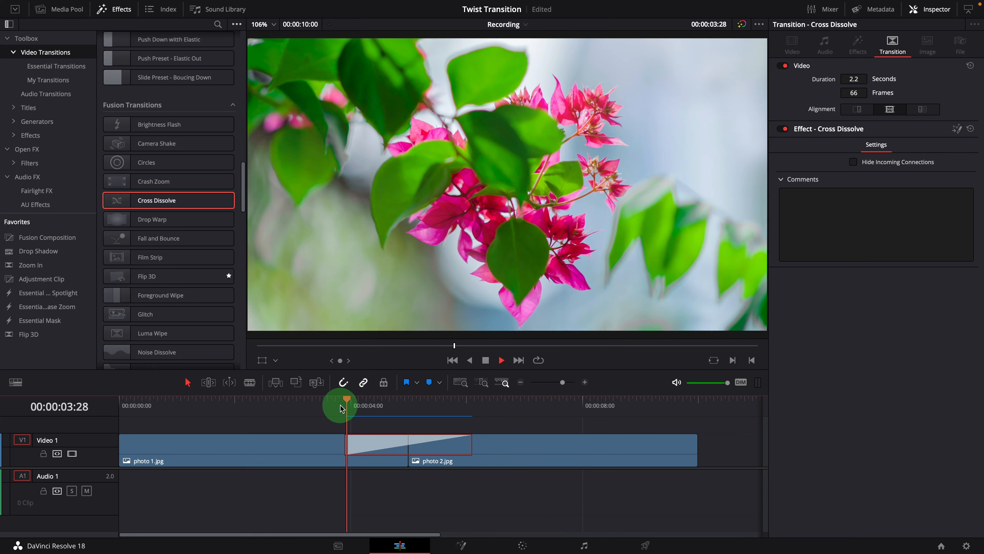